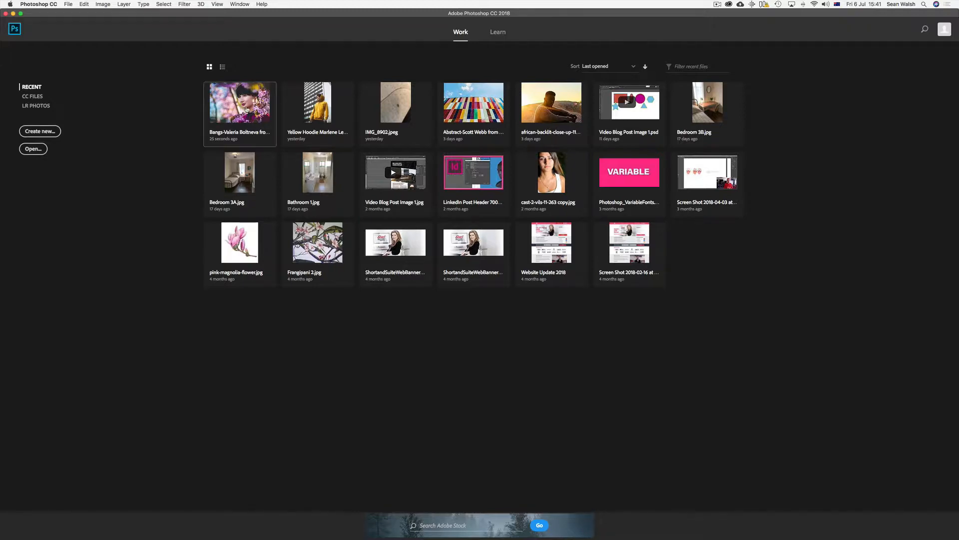
Open the recent portrait photo of the woman among pink blossoms and activate the Crop tool
left_click(240, 111)
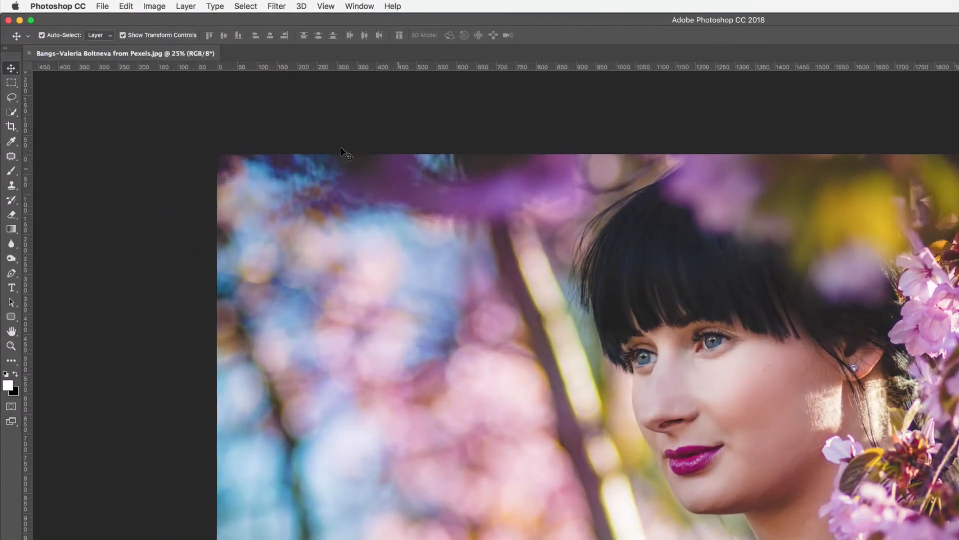
left_click(11, 126)
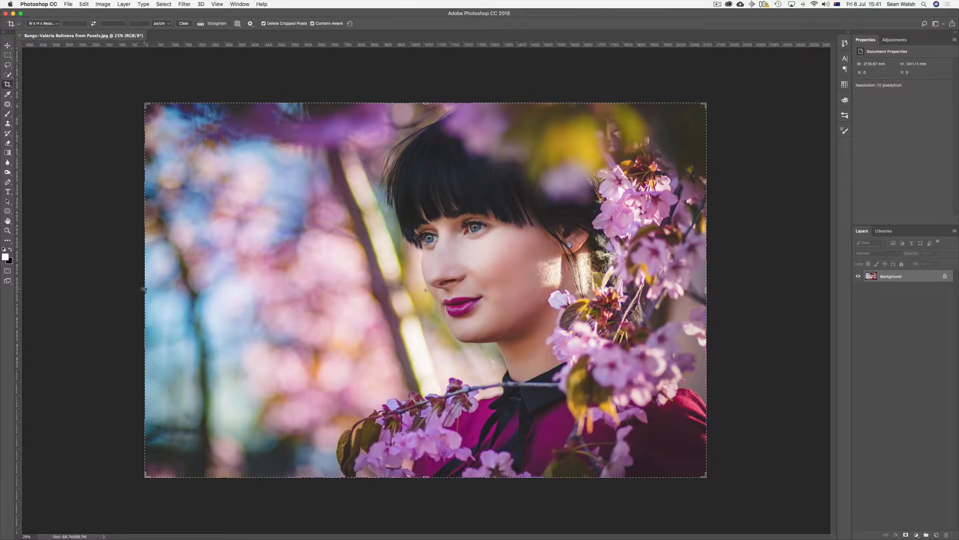
Trim the crop frame freely inward from the photo's left, top and right edges
left_click_drag(143, 289, 159, 289)
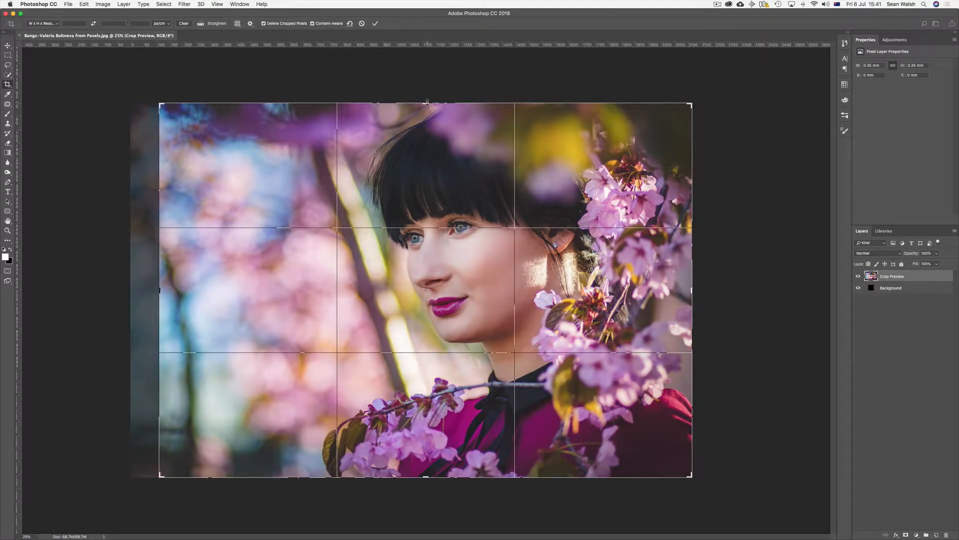
mouse_move(427, 102)
left_mouse_down()
mouse_move(442, 103)
mouse_move(443, 112)
left_mouse_up()
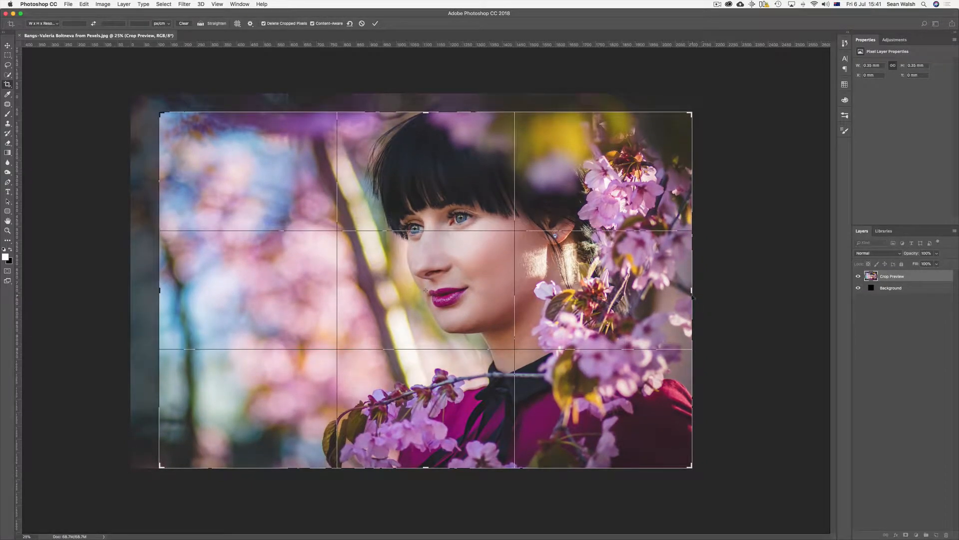
left_click_drag(692, 292, 659, 289)
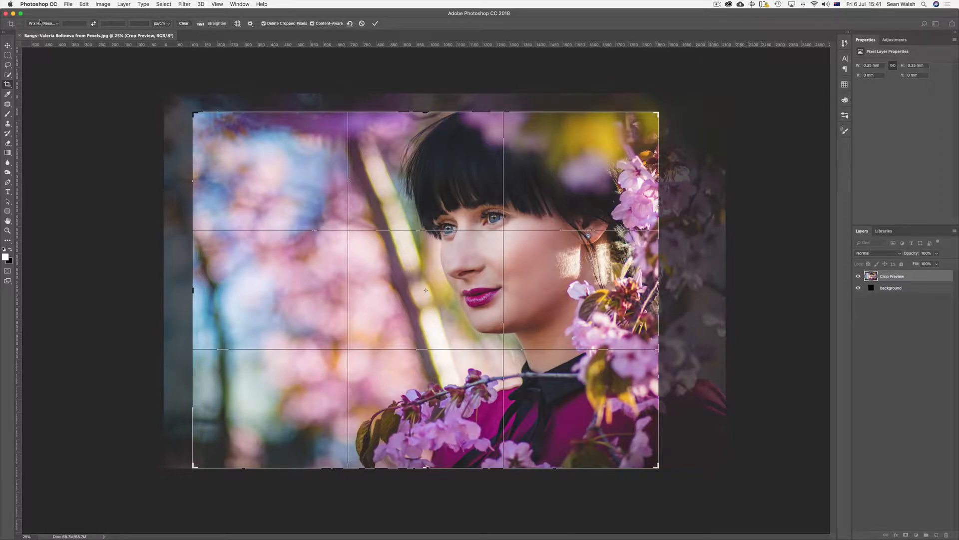
Constrain the crop frame to Original Ratio and enlarge it proportionally from its upper-right corner
left_click(56, 25)
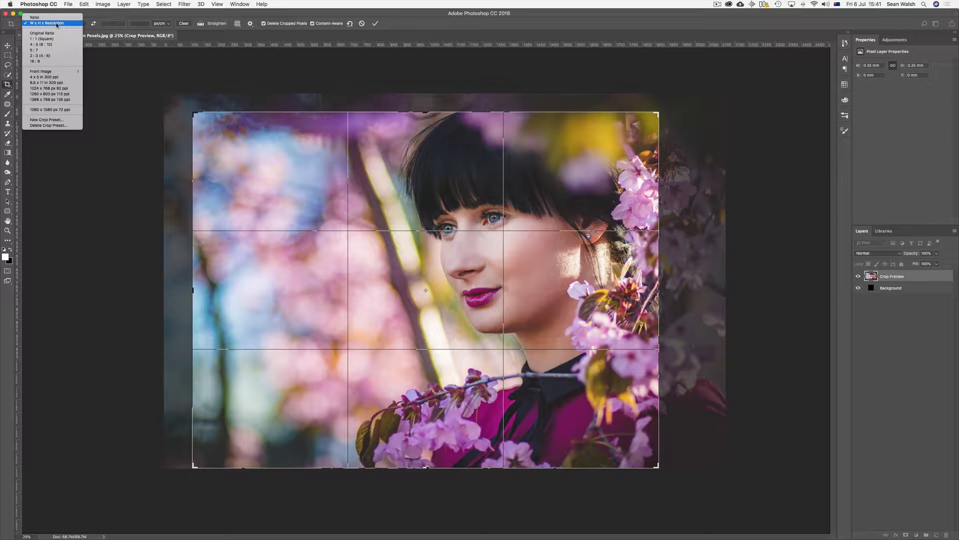
left_click(53, 33)
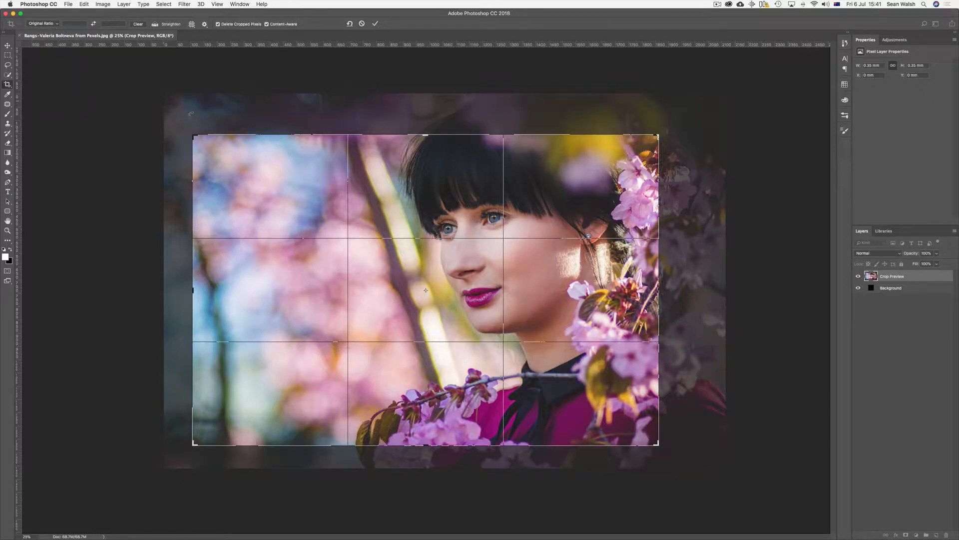
mouse_move(658, 135)
left_mouse_down()
mouse_move(659, 123)
mouse_move(678, 120)
mouse_move(658, 133)
mouse_move(681, 118)
mouse_move(673, 123)
left_mouse_up()
Change the crop ratio to 1 : 1 (Square) and shrink the square frame slightly around the woman
left_click(49, 25)
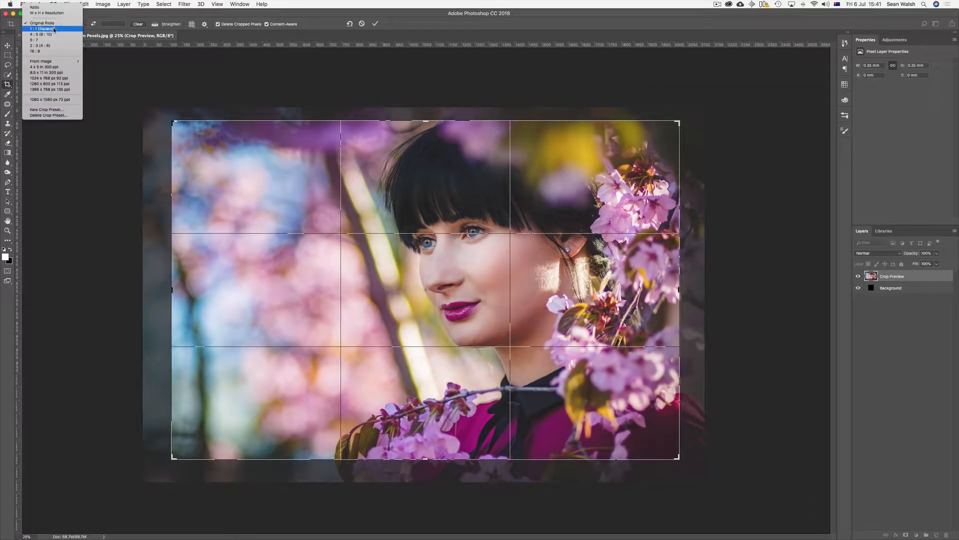
left_click(52, 29)
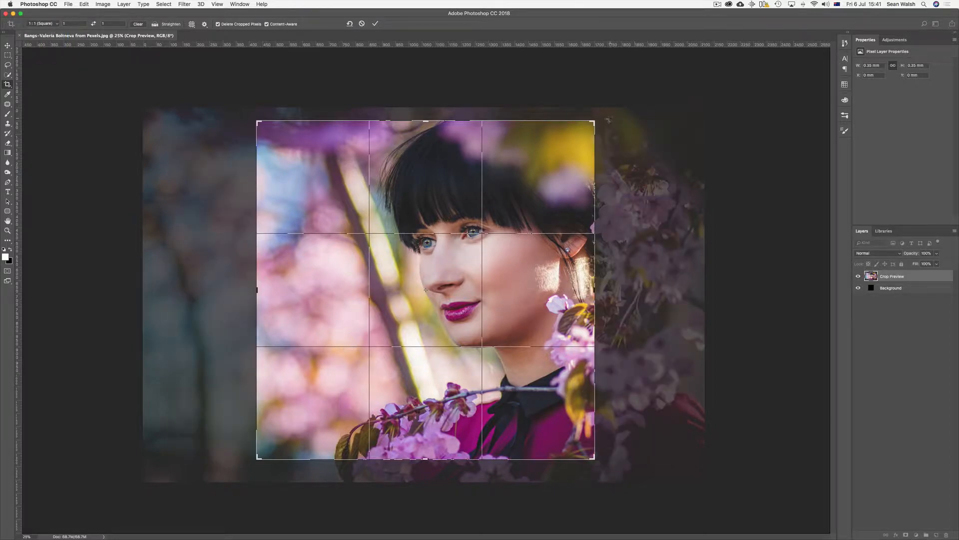
mouse_move(594, 122)
left_mouse_down()
mouse_move(604, 113)
mouse_move(592, 123)
left_mouse_up()
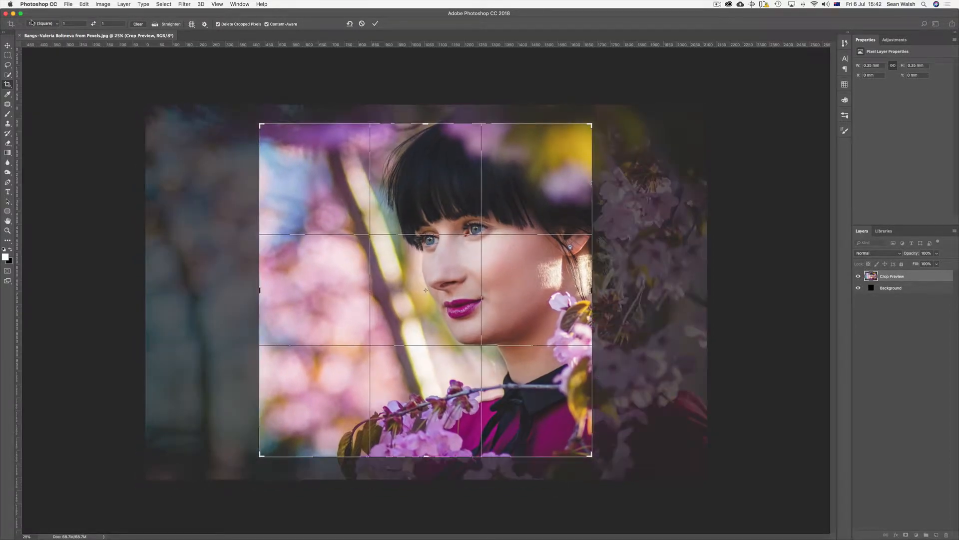
Switch the crop to W x H x Resolution and expand the frame from opposite corners to the photo's full width
left_click(52, 25)
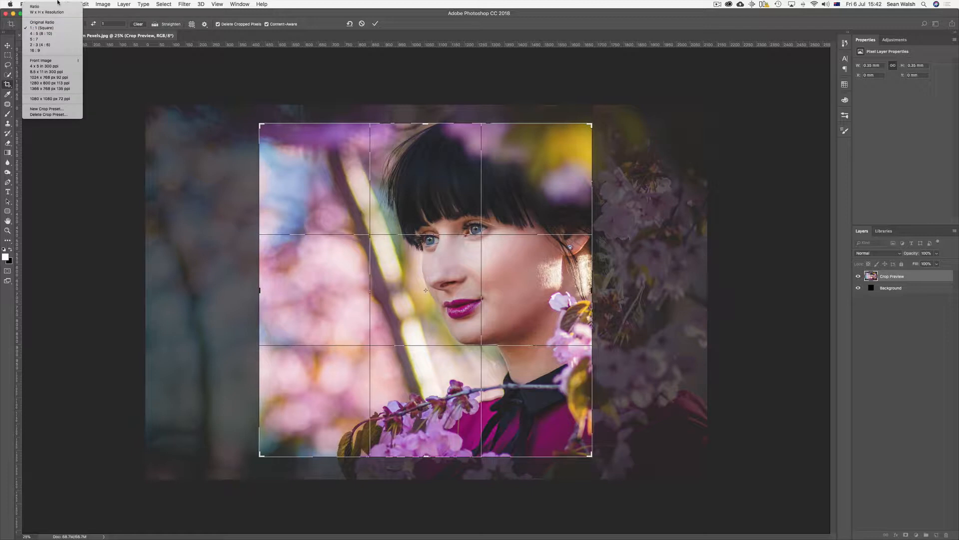
left_click(47, 12)
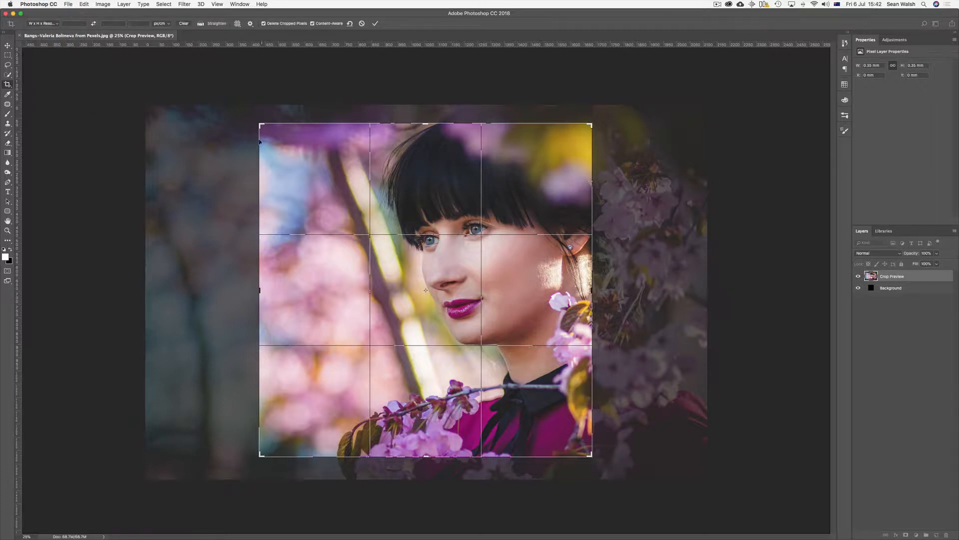
left_click_drag(260, 125, 205, 115)
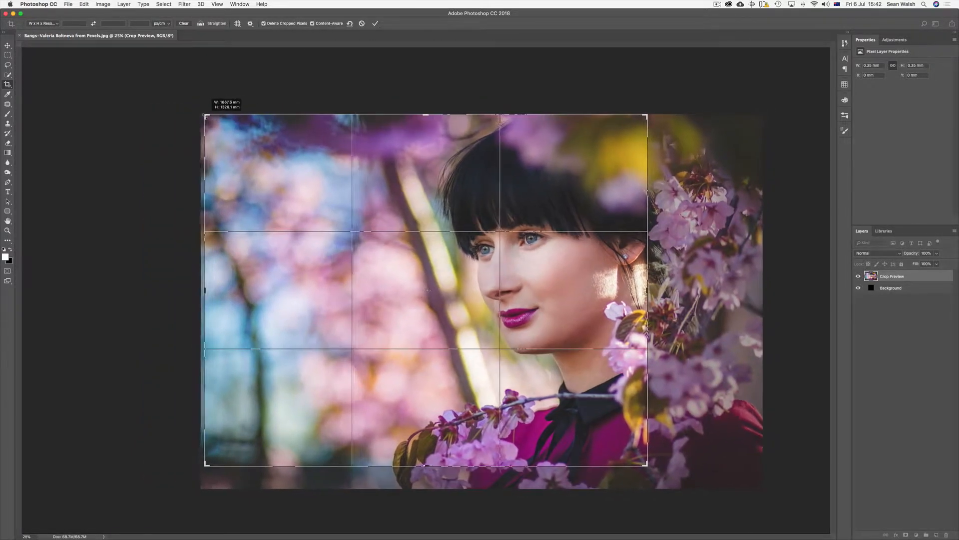
key("super+r")
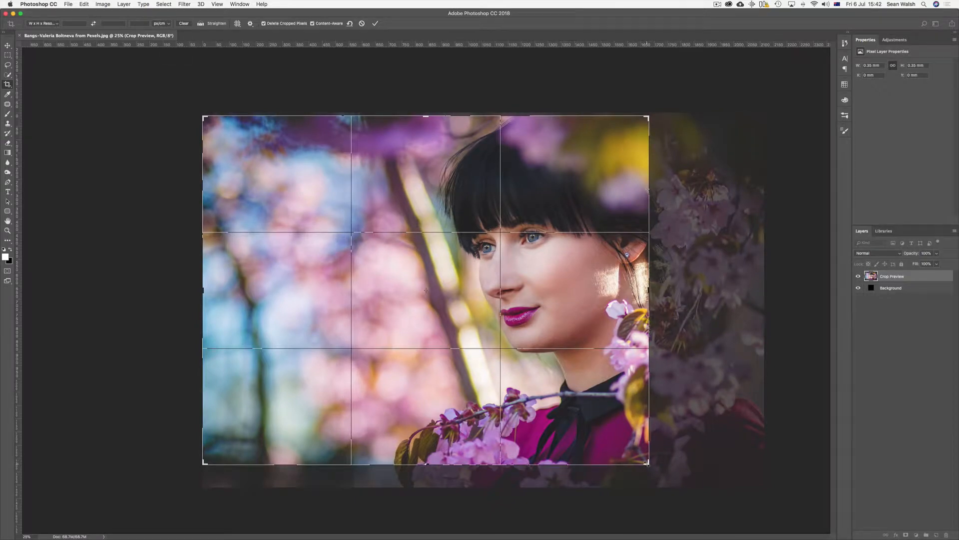
left_click_drag(648, 463, 705, 472)
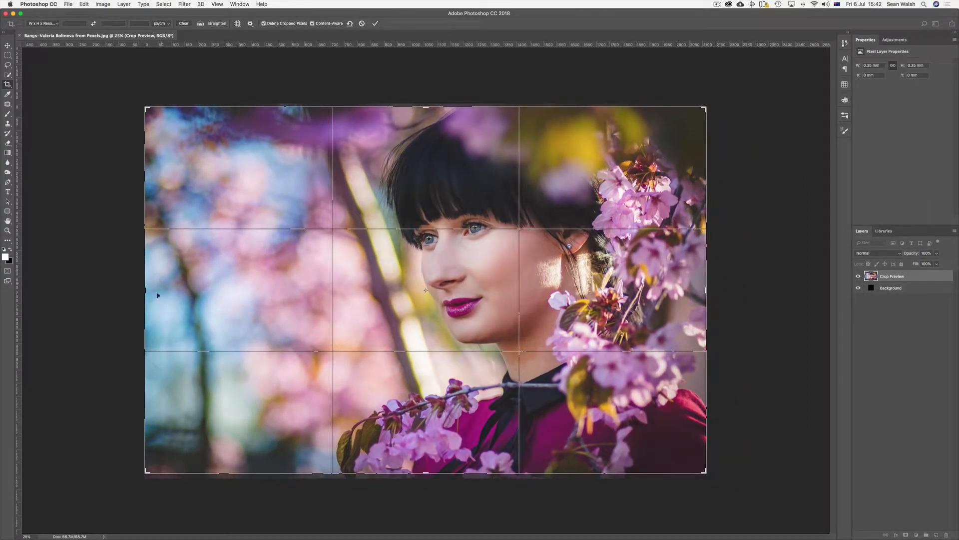
Crop in the photo's left side and extend the frame vertically to the photo's top and bottom edges
left_click_drag(145, 292, 180, 290)
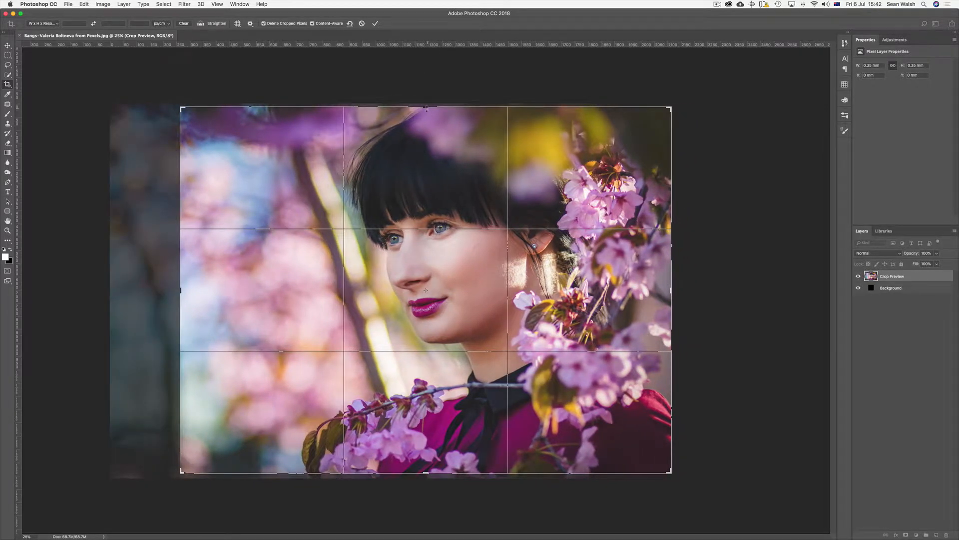
left_click_drag(426, 107, 427, 104)
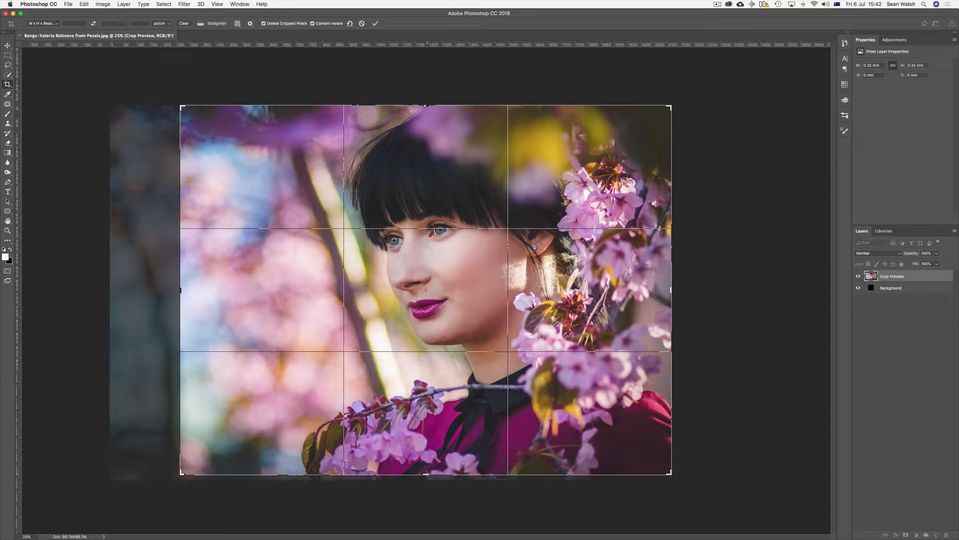
left_click_drag(427, 473, 426, 478)
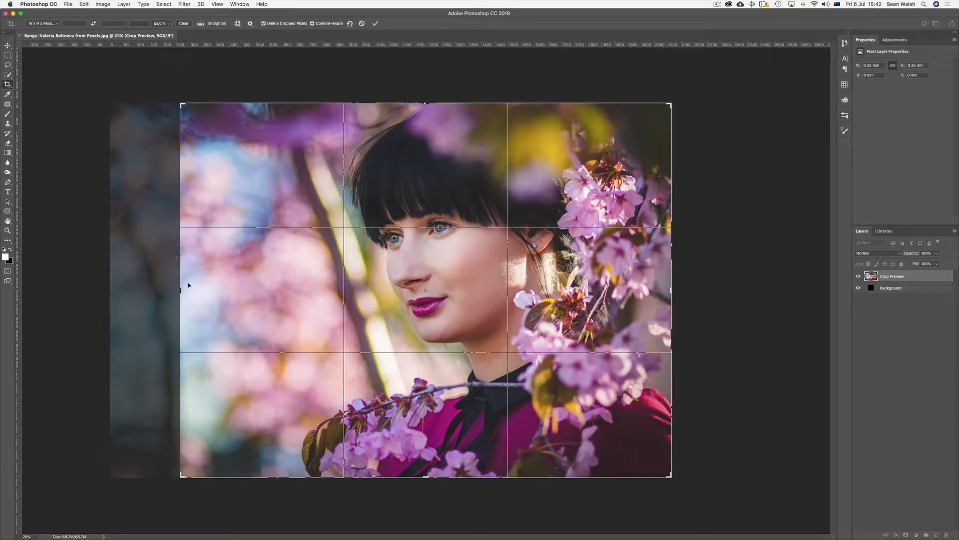
left_click_drag(181, 290, 191, 290)
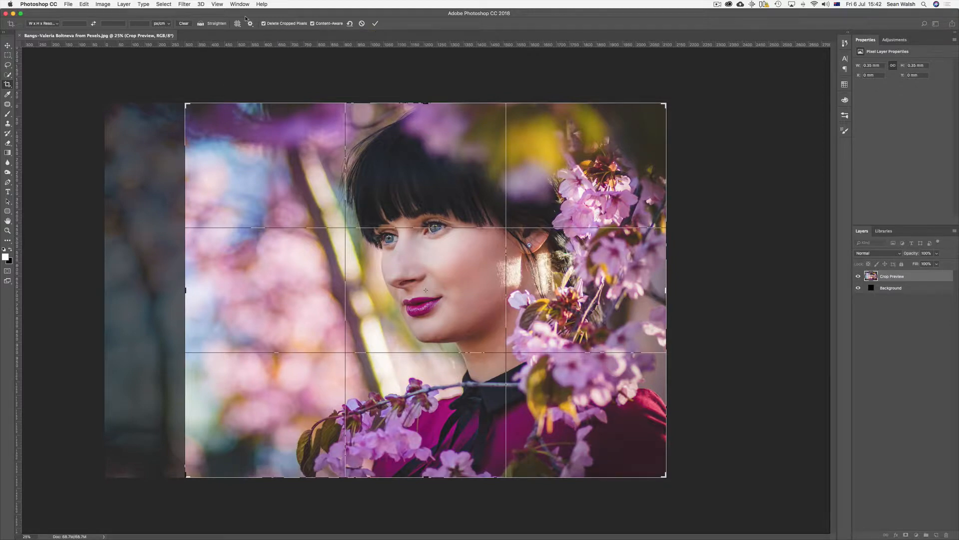
Extend the crop frame well past the photo's left edge and apply it with Delete Cropped Pixels and Content-Aware enabled
left_click(263, 23)
left_click(263, 23)
left_click_drag(185, 291, 89, 290)
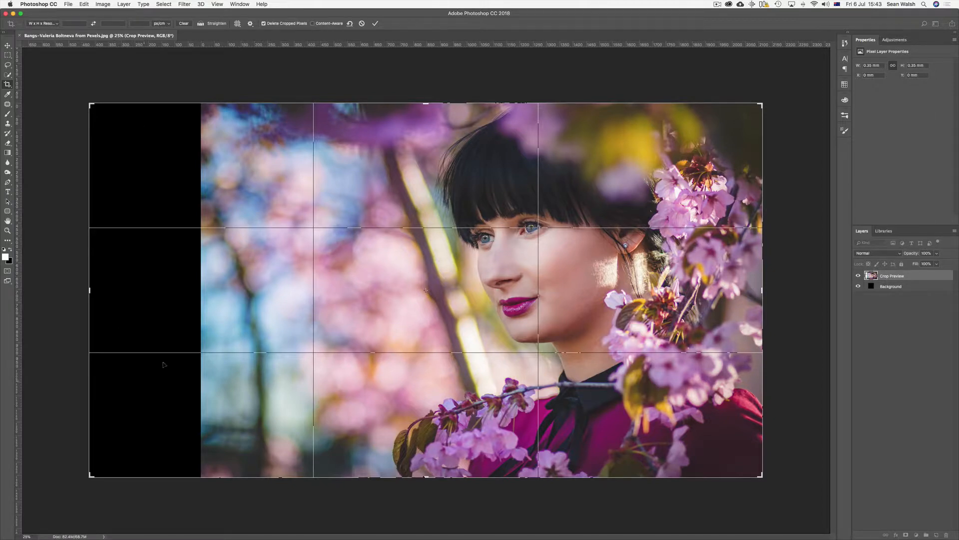
left_click(313, 24)
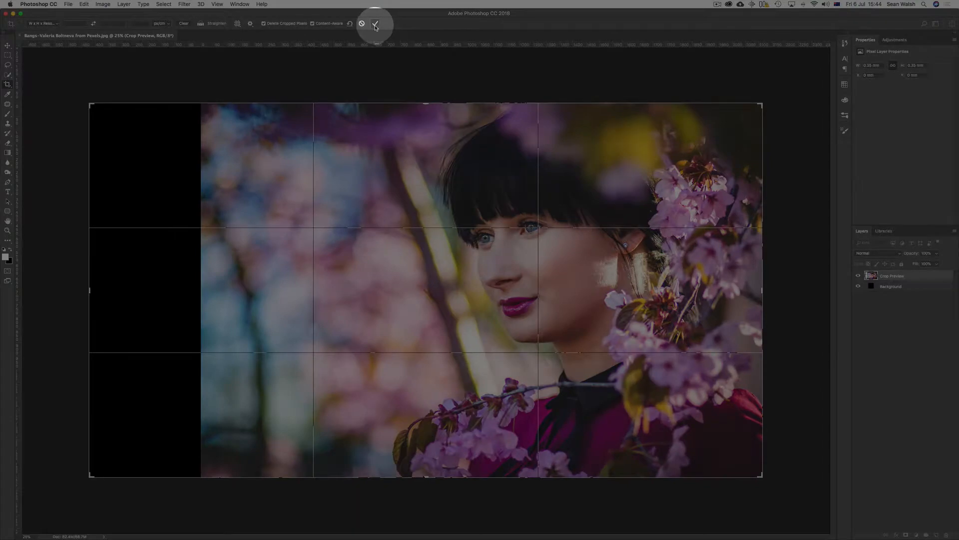
left_click(375, 25)
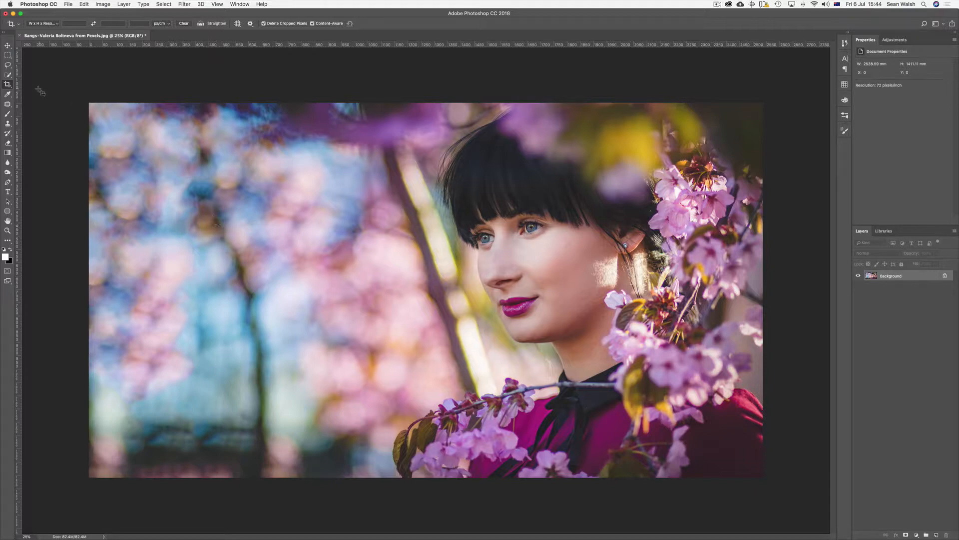
Try straightening the photo along a slightly downward-sloping line from the blurred background to the woman's chin
left_click(8, 84)
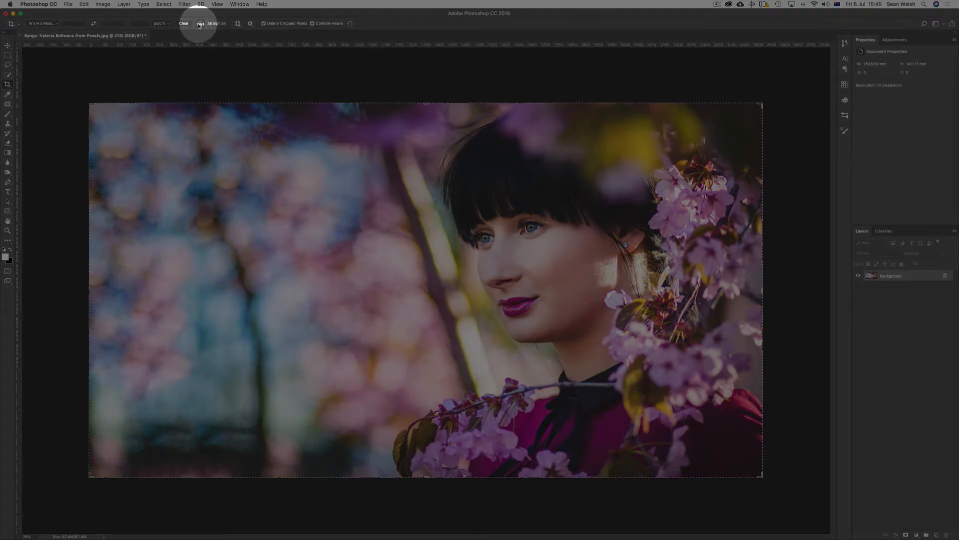
left_click(199, 25)
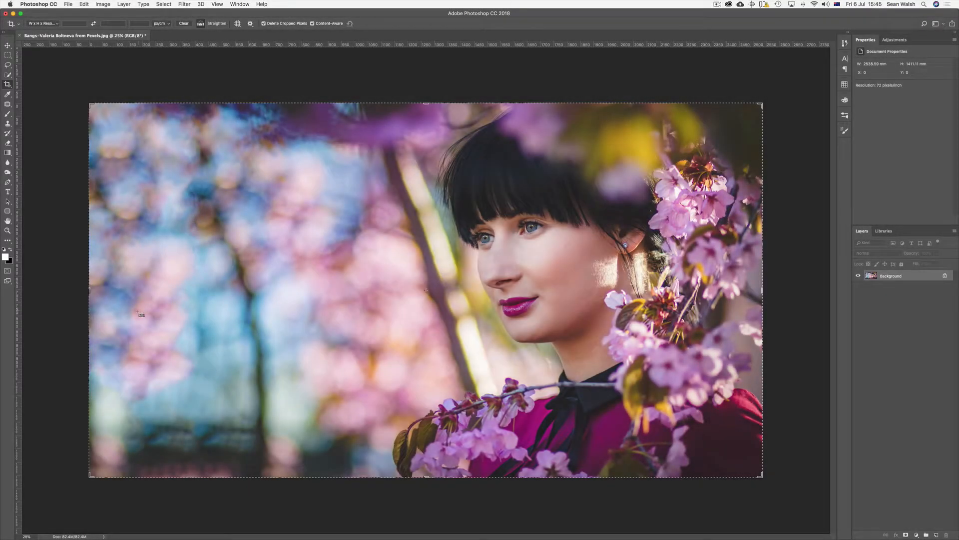
left_click_drag(135, 317, 541, 343)
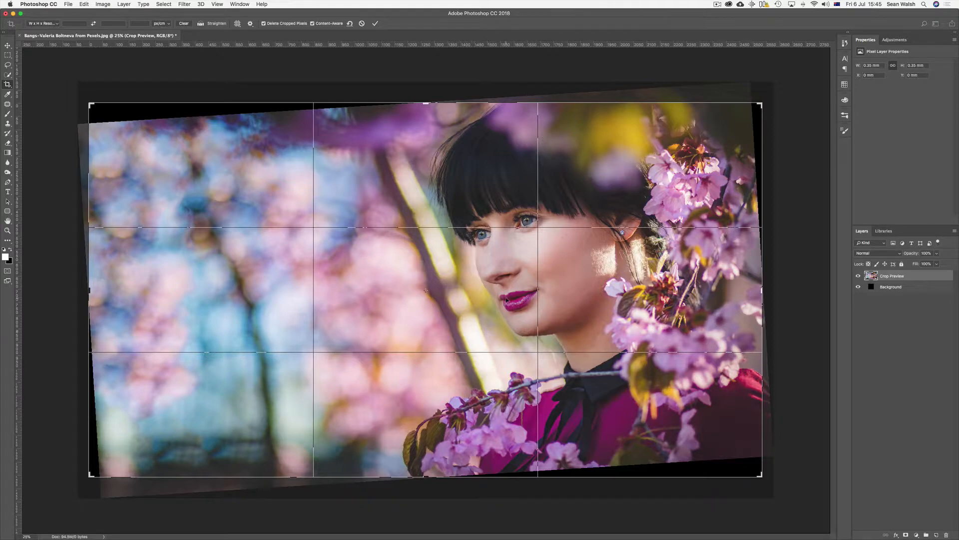
key("Return")
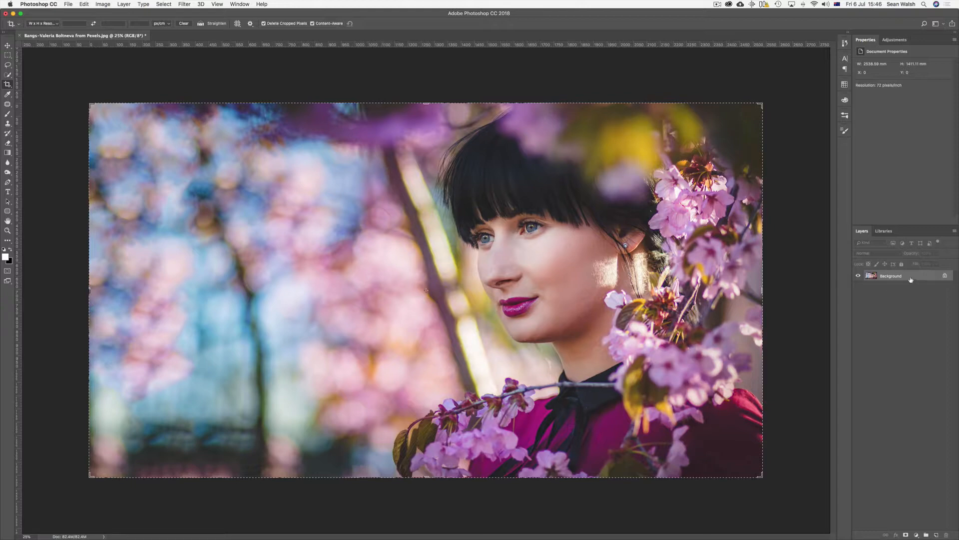
Unlock the Background layer, then open the Unsharp Mask filter for it with the dialog beside the woman's face
left_click(944, 277)
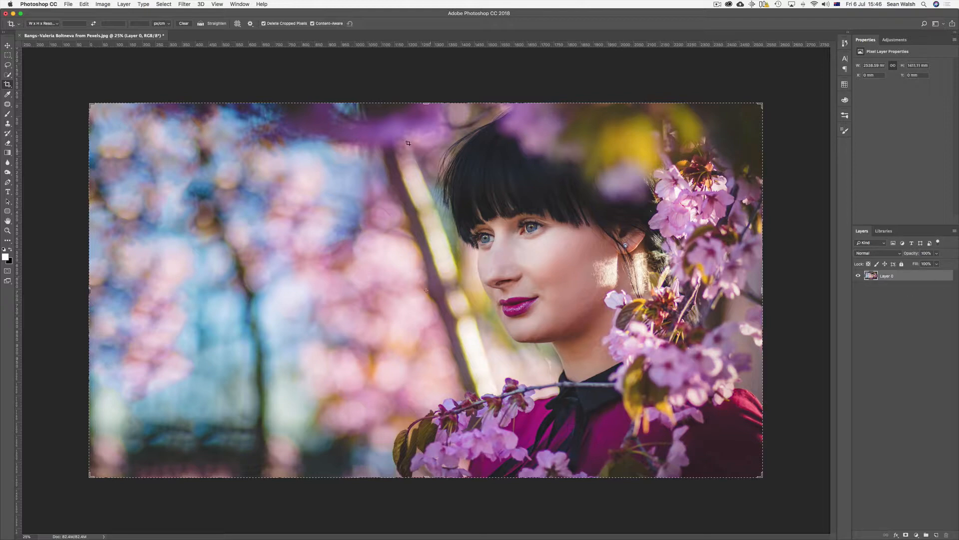
left_click(184, 4)
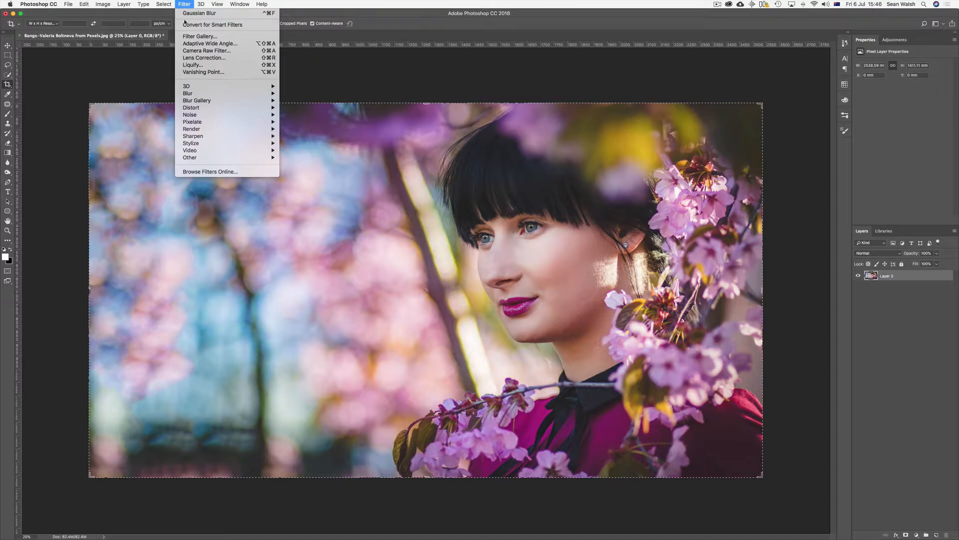
mouse_move(206, 137)
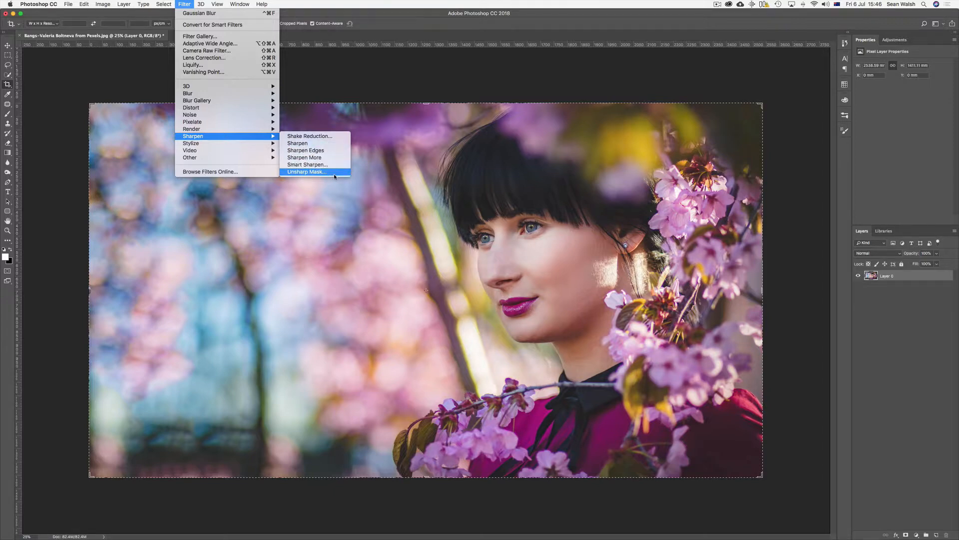
left_click(307, 172)
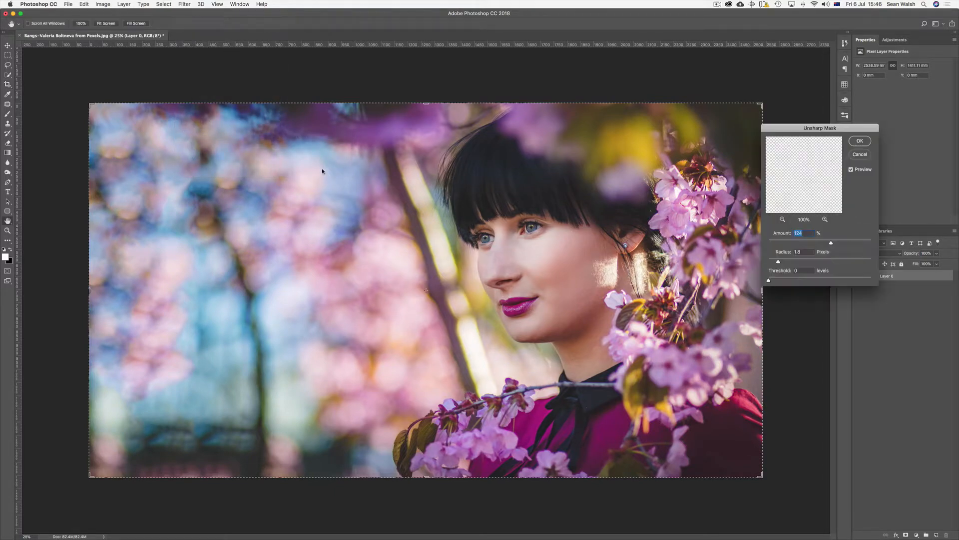
left_click_drag(785, 131, 326, 225)
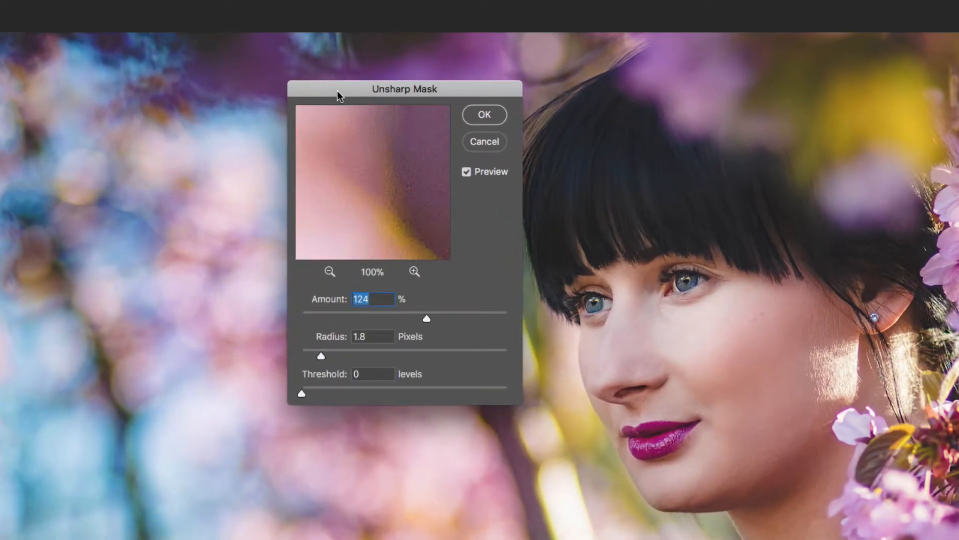
Centre the Unsharp Mask preview on the woman's eye, inspect it at 300% and set the preview zoom to 67%
left_click_drag(395, 129, 349, 233)
left_click_drag(413, 143, 321, 164)
left_click_drag(406, 179, 392, 207)
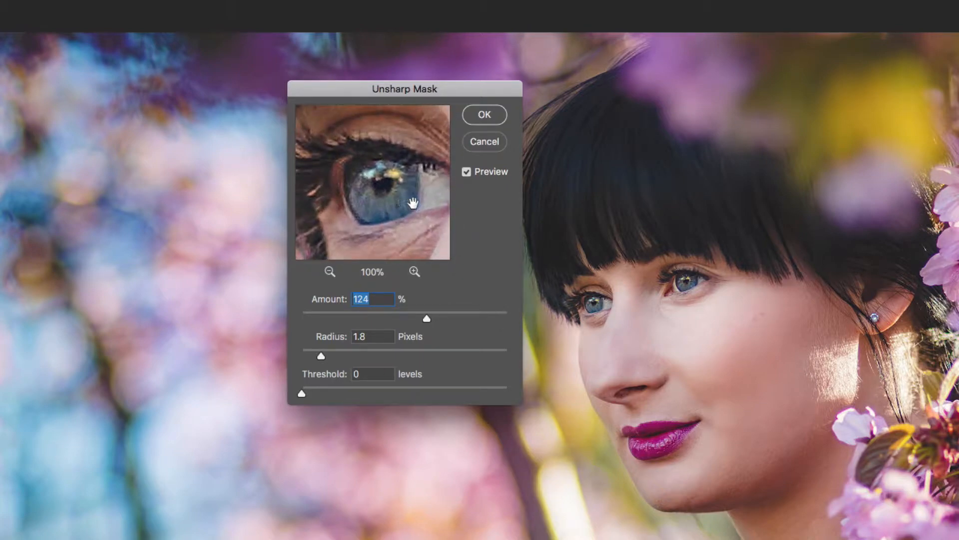
left_click(414, 272)
left_click(414, 272)
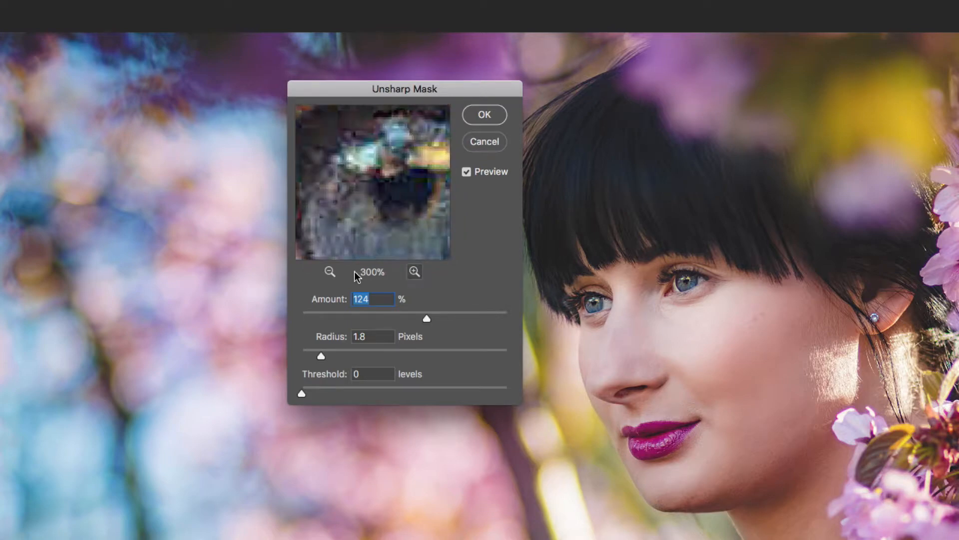
left_click(329, 272)
left_click(329, 272)
left_click(330, 272)
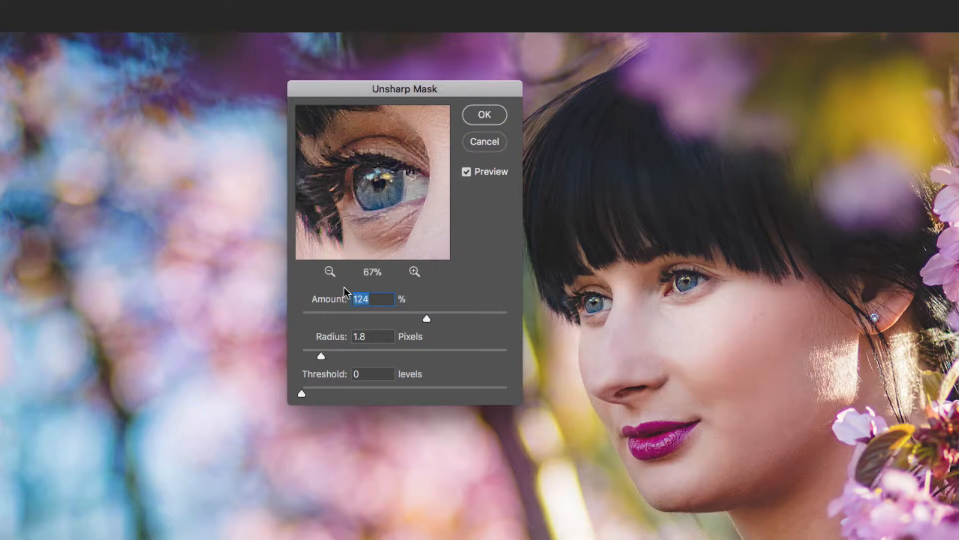
Compare weaker and stronger sharpening amounts in Unsharp Mask and settle on an amount of 118%
left_click_drag(427, 318, 410, 318)
left_click_drag(323, 354, 319, 357)
left_click_drag(411, 319, 460, 318)
left_click_drag(463, 320, 421, 319)
left_click_drag(421, 317, 423, 318)
Exaggerate the Unsharp Mask radius to 9.3 pixels and beyond, and bring it down to 2.1 pixels
left_click_drag(319, 356, 380, 356)
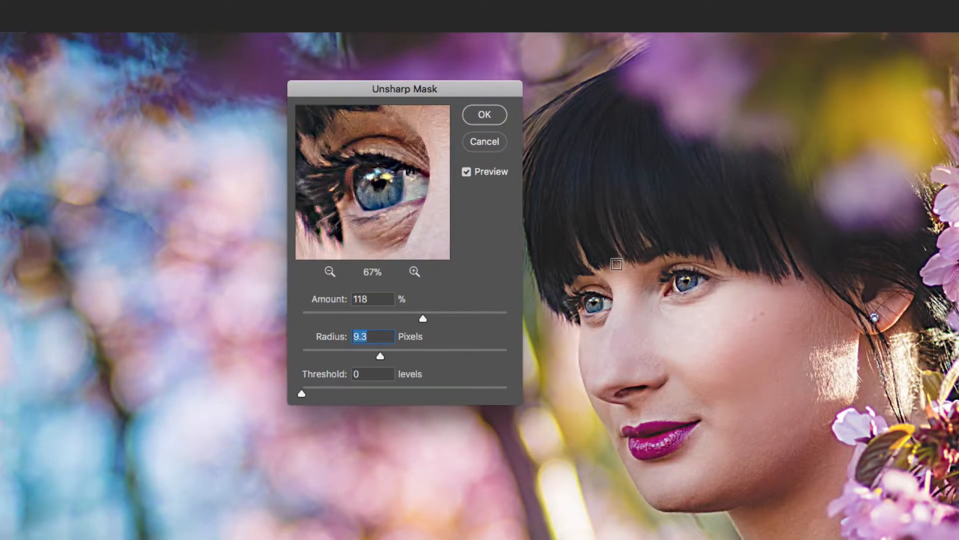
left_click_drag(398, 354, 452, 353)
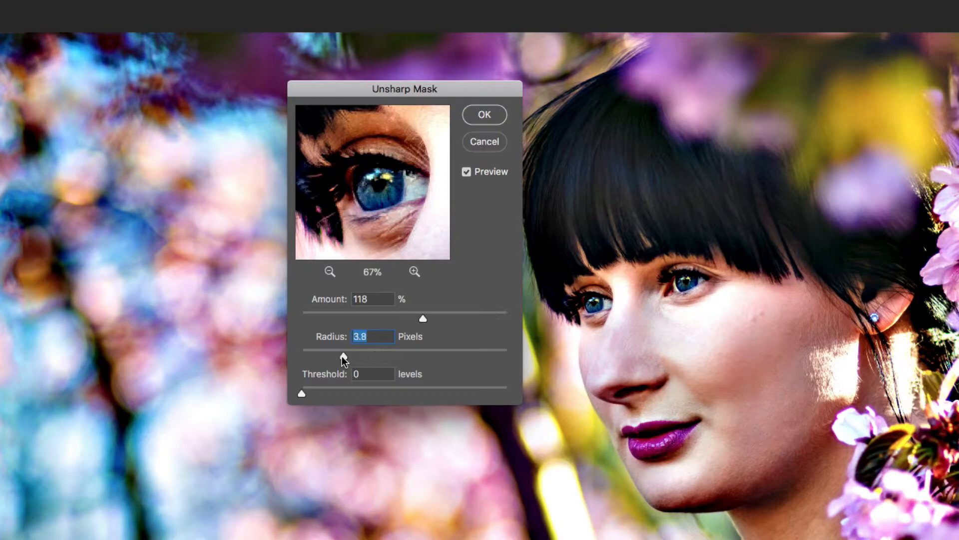
left_click_drag(335, 355, 325, 354)
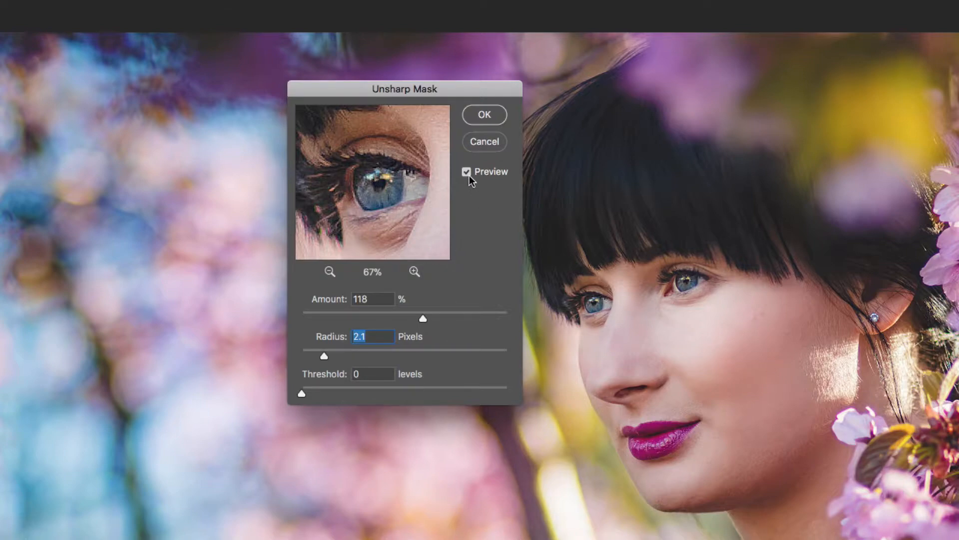
Compare the woman's face up close with the sharpening preview off and on, and apply the Unsharp Mask
key("super+plus")
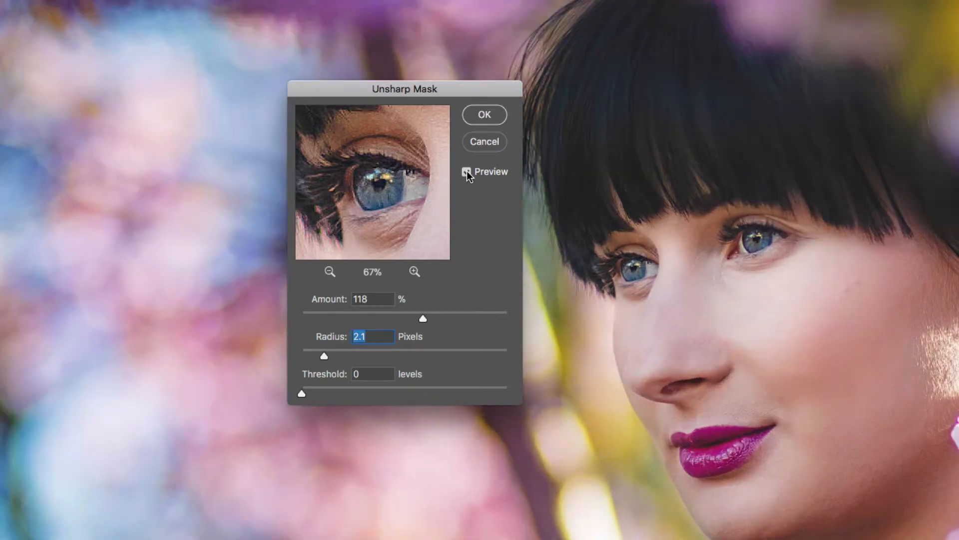
left_click(466, 172)
key("super+plus")
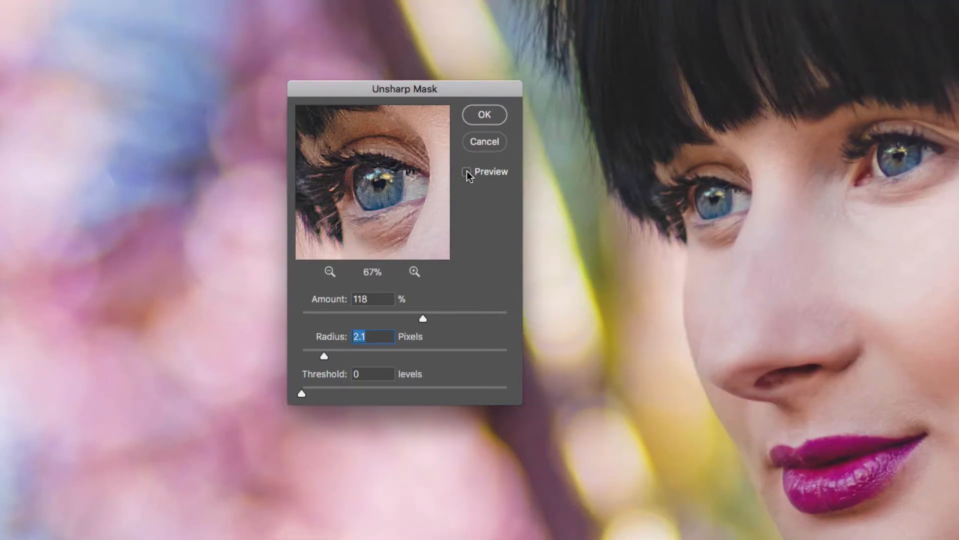
left_click(468, 173)
left_click(468, 172)
left_click(468, 173)
left_click(468, 173)
left_click(468, 172)
left_click(466, 172)
left_click(467, 172)
left_click(484, 115)
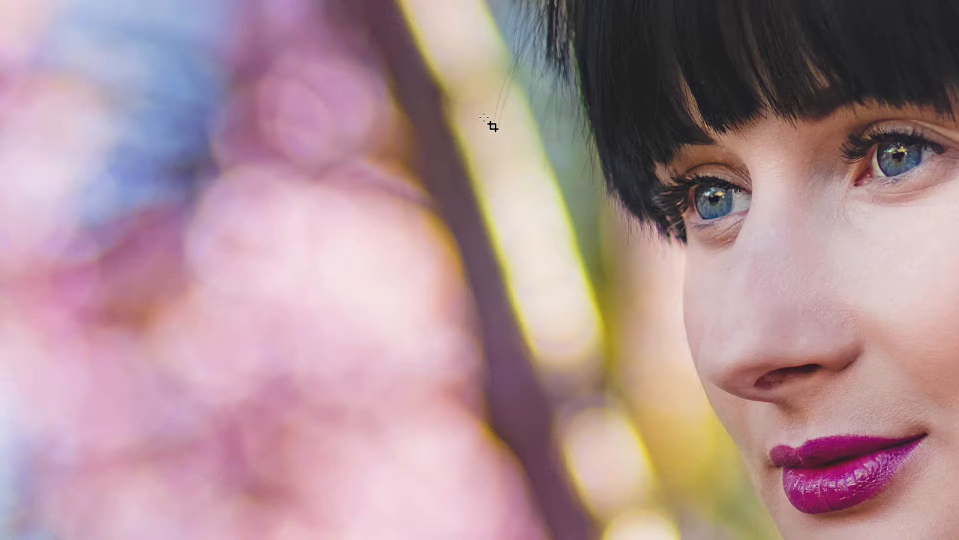
Draw a Lasso selection with a 100 px feather around the lower blossoms and the woman's magenta top
key("ctrl+0")
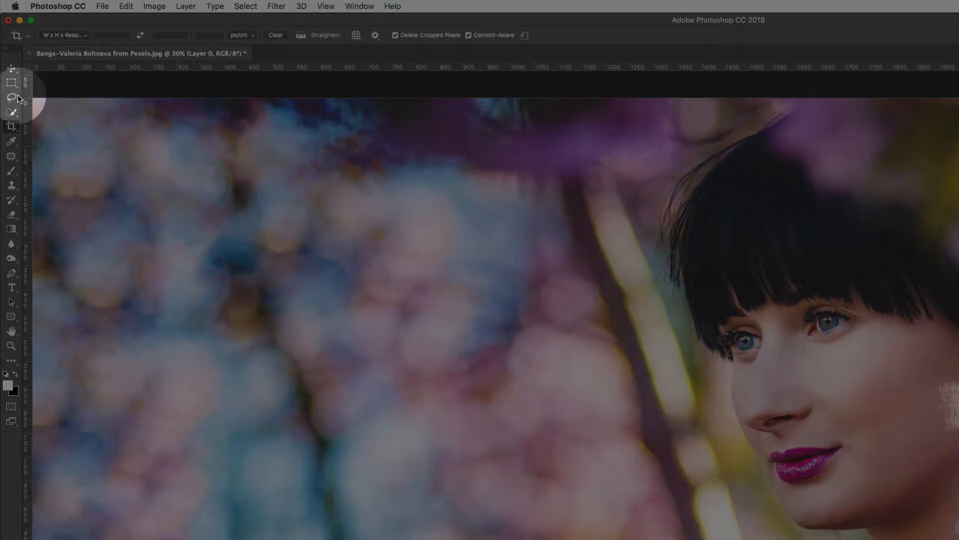
left_click(17, 96)
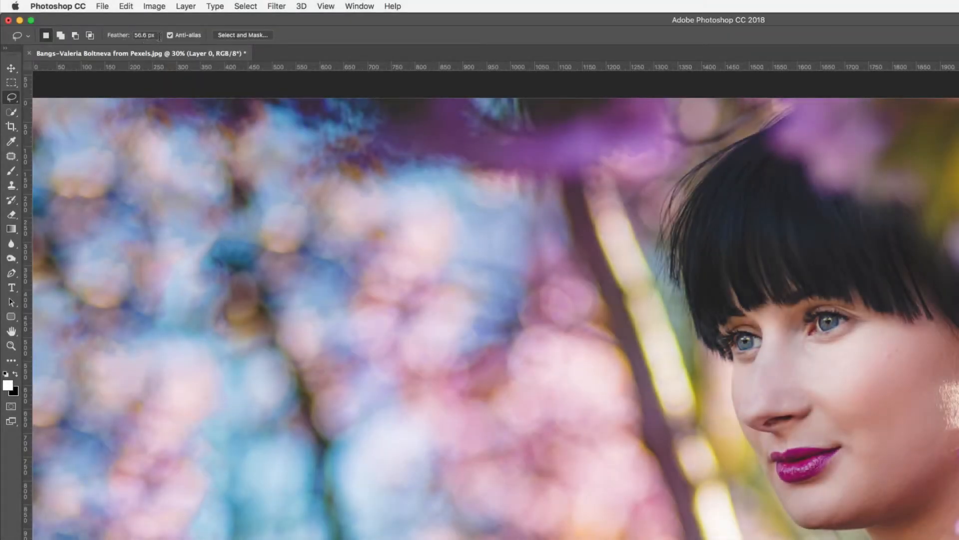
left_click(148, 35)
type("100")
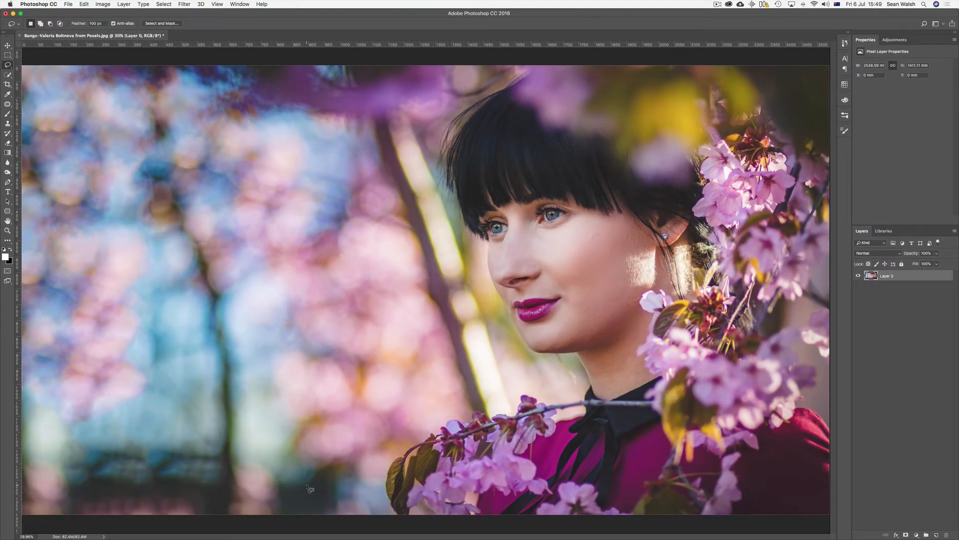
mouse_move(311, 471)
left_mouse_down()
mouse_move(368, 433)
mouse_move(514, 387)
mouse_move(580, 398)
mouse_move(636, 427)
mouse_move(620, 409)
mouse_move(773, 445)
mouse_move(815, 464)
mouse_move(838, 503)
mouse_move(717, 538)
mouse_move(442, 534)
mouse_move(325, 525)
mouse_move(301, 515)
mouse_move(314, 475)
left_mouse_up()
Apply a Gaussian Blur with a radius of 8.2 pixels to the selected lower area and deselect it
left_click(184, 4)
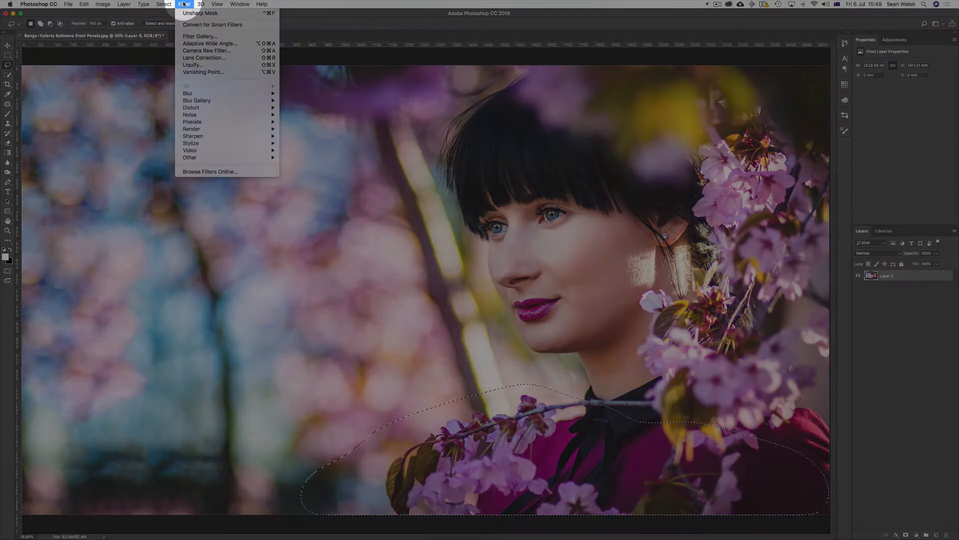
mouse_move(204, 94)
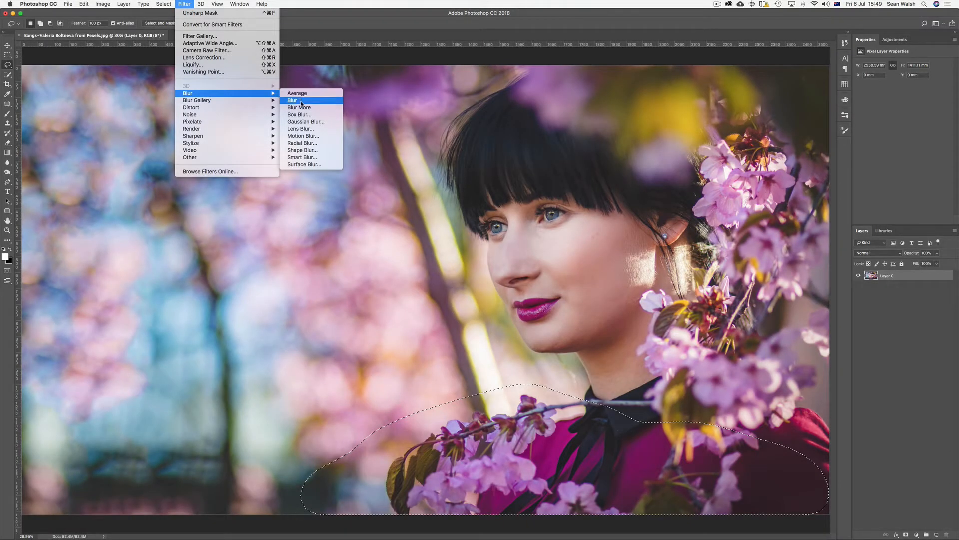
left_click(329, 125)
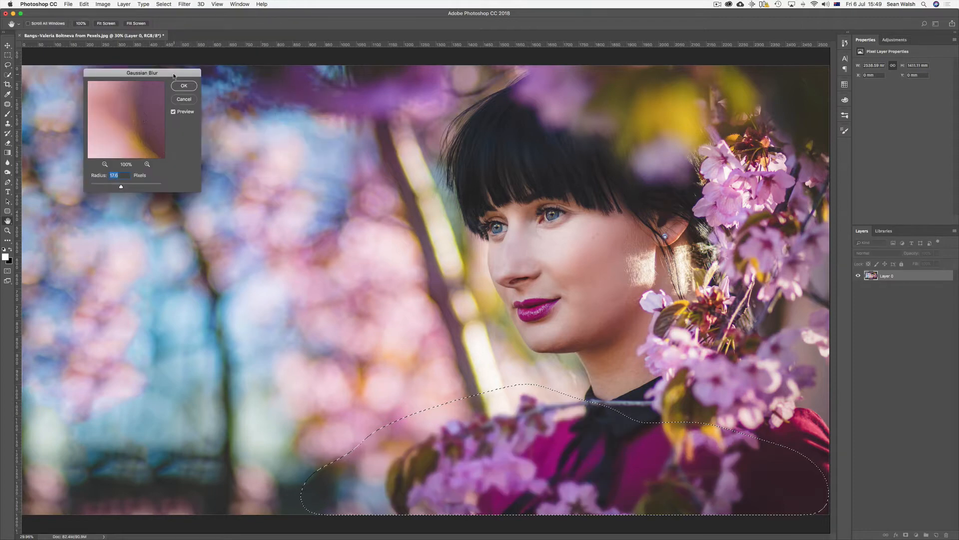
left_click_drag(174, 76, 380, 156)
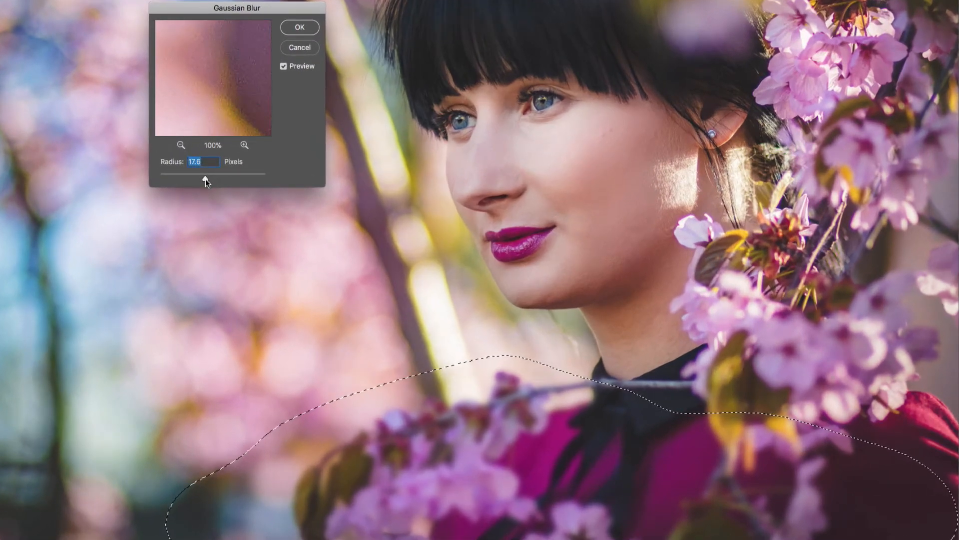
mouse_move(205, 179)
left_mouse_down()
mouse_move(172, 178)
mouse_move(194, 180)
left_mouse_up()
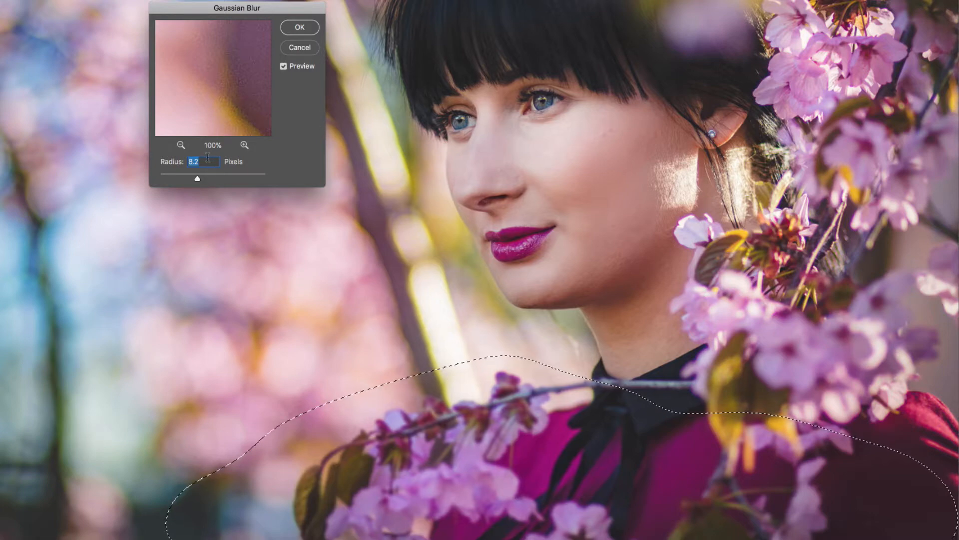
left_click(284, 66)
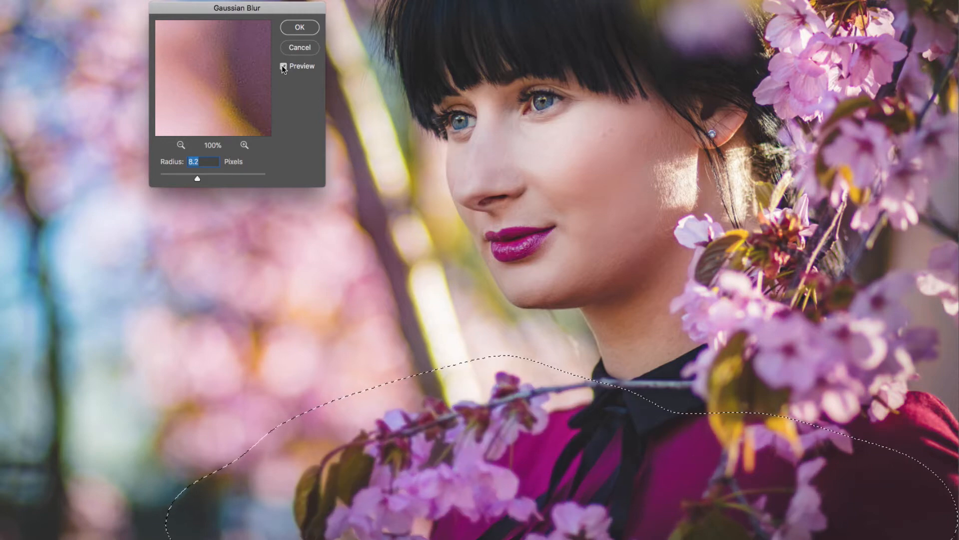
left_click(283, 66)
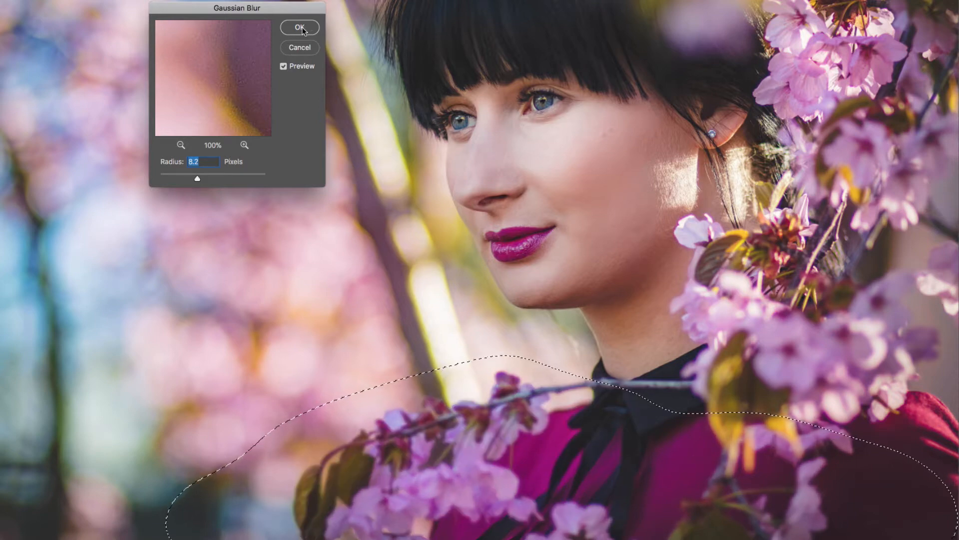
left_click(300, 28)
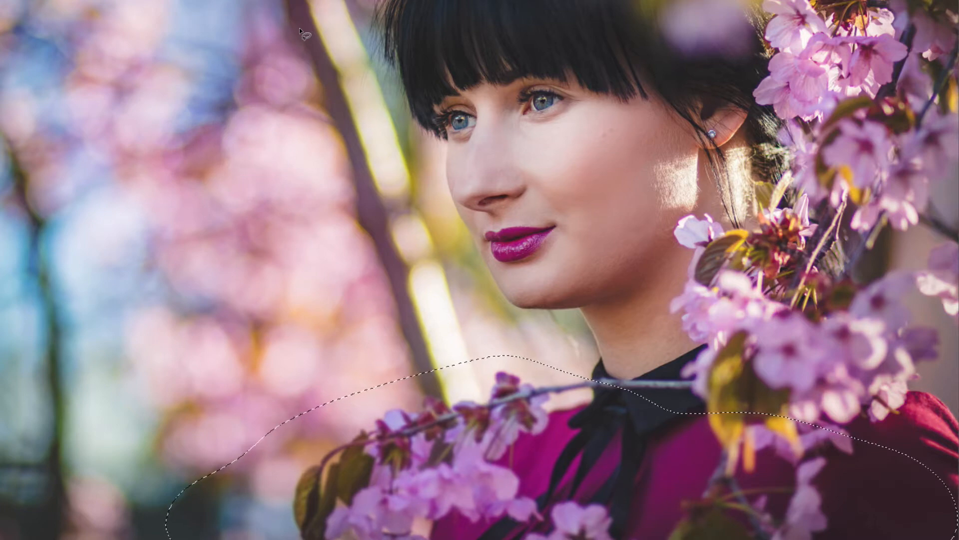
key("ctrl+d")
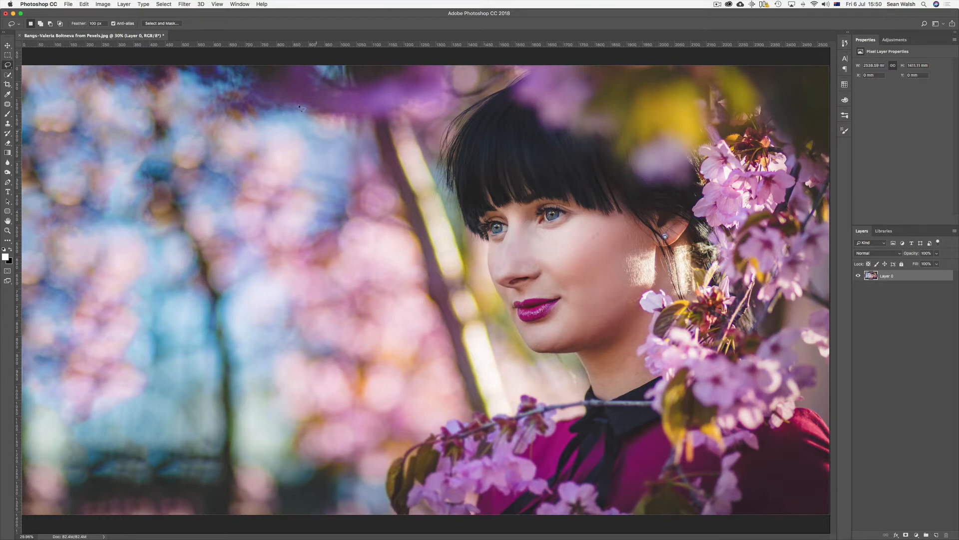
Add uniform noise to the whole photo, testing a strong 73.02% before applying an amount of 9.51%
left_click(185, 4)
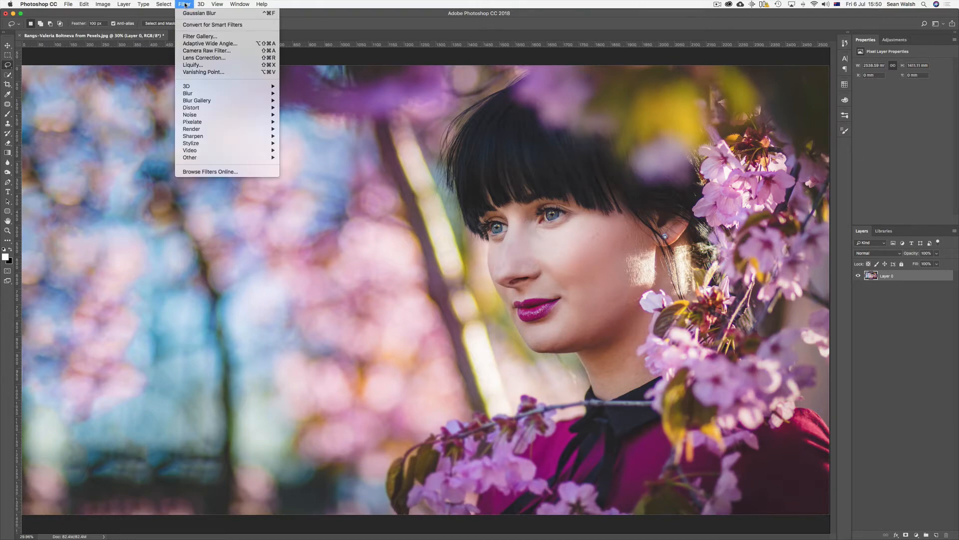
mouse_move(211, 115)
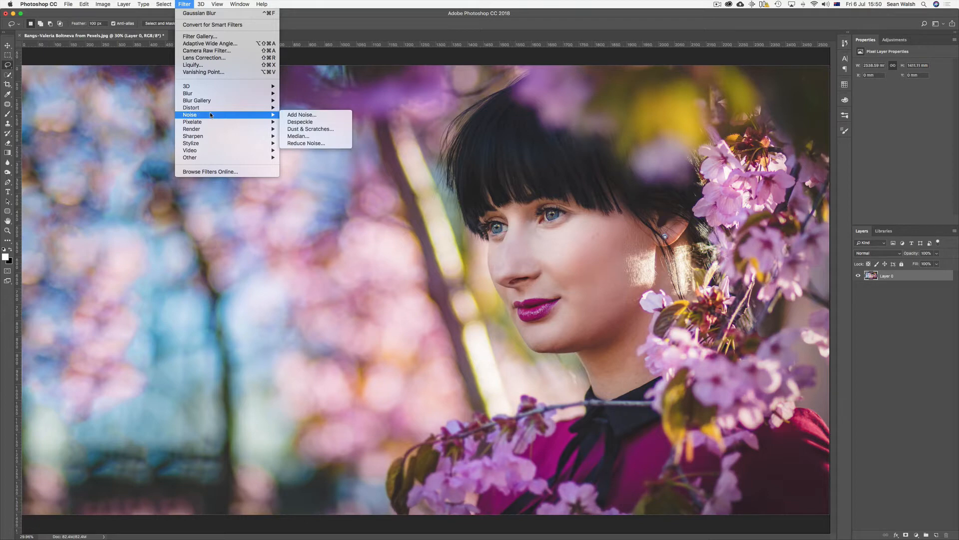
left_click(304, 118)
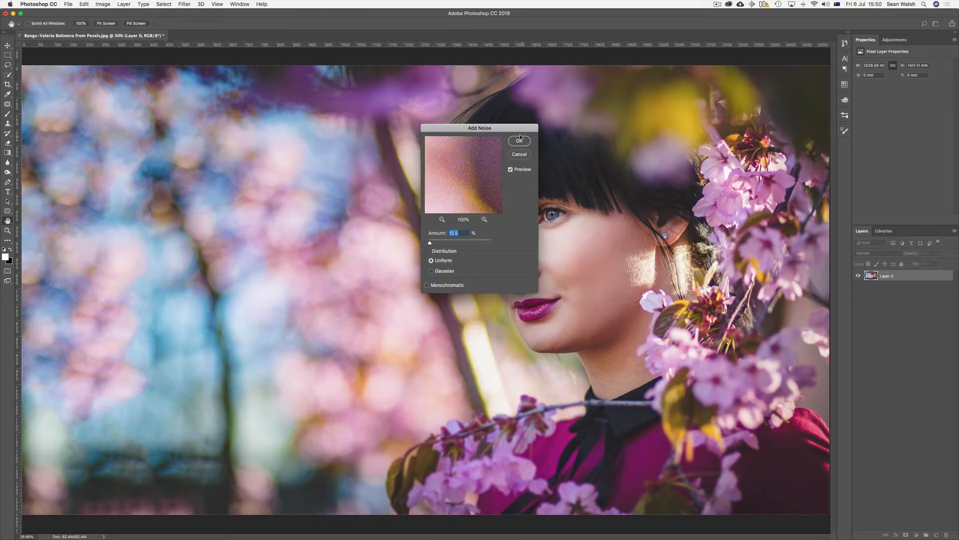
left_click_drag(512, 132, 393, 122)
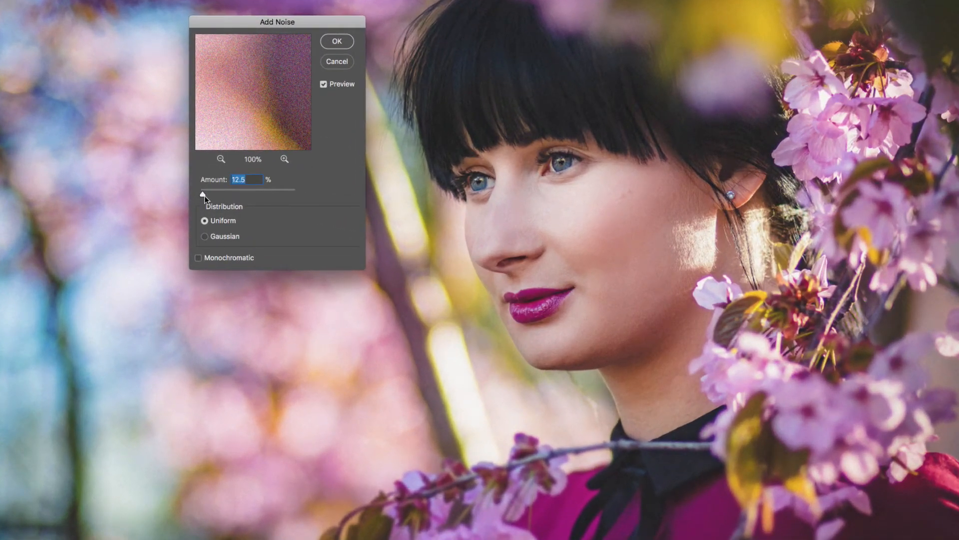
left_click_drag(205, 196, 217, 194)
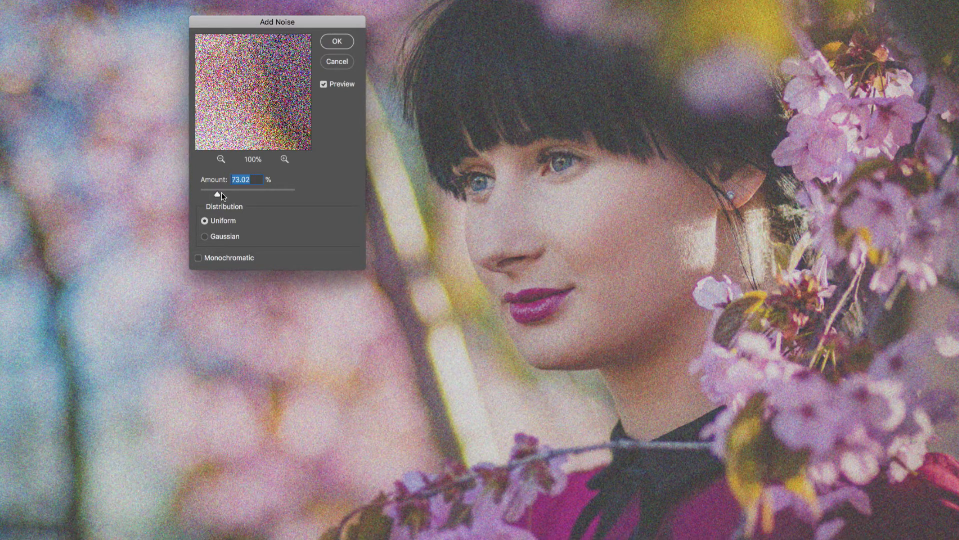
left_click_drag(217, 193, 201, 194)
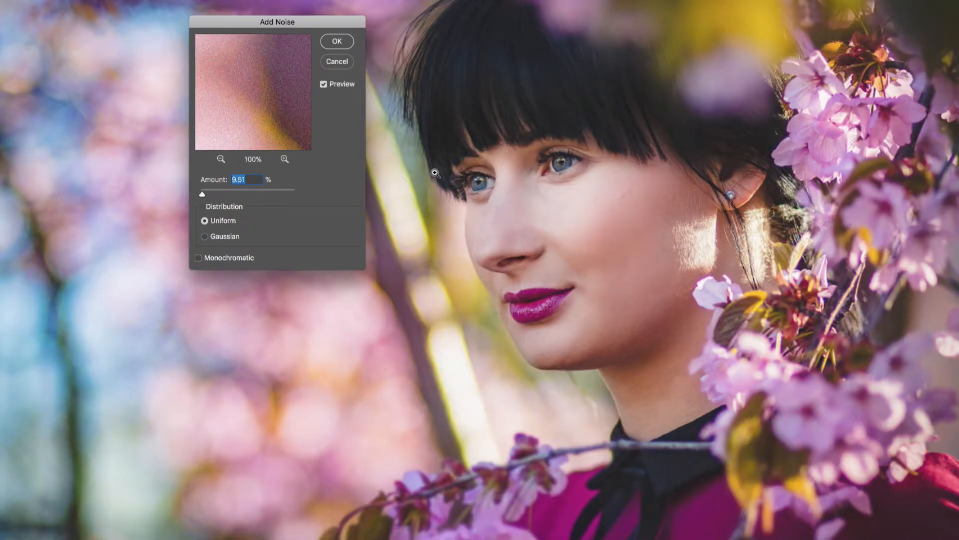
key("super+plus")
key("super+plus")
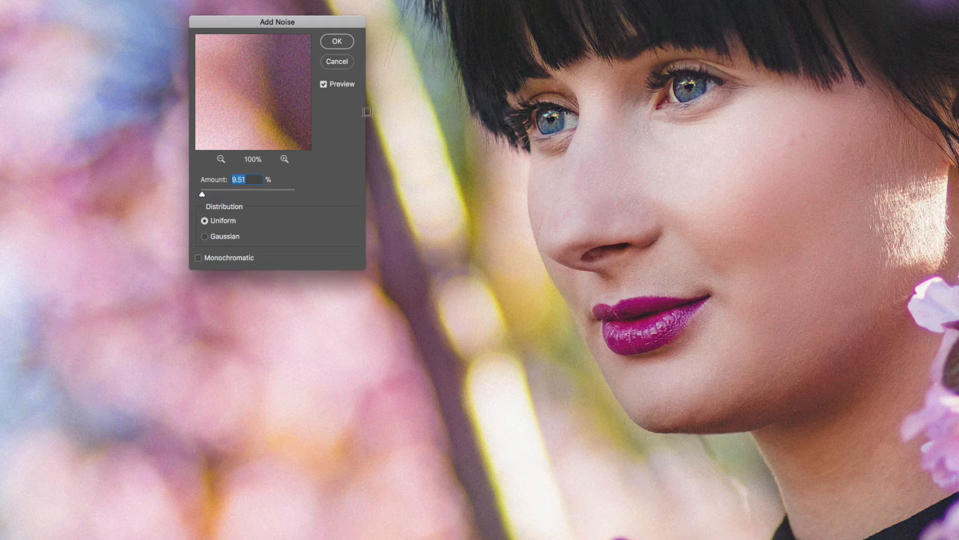
left_click(338, 42)
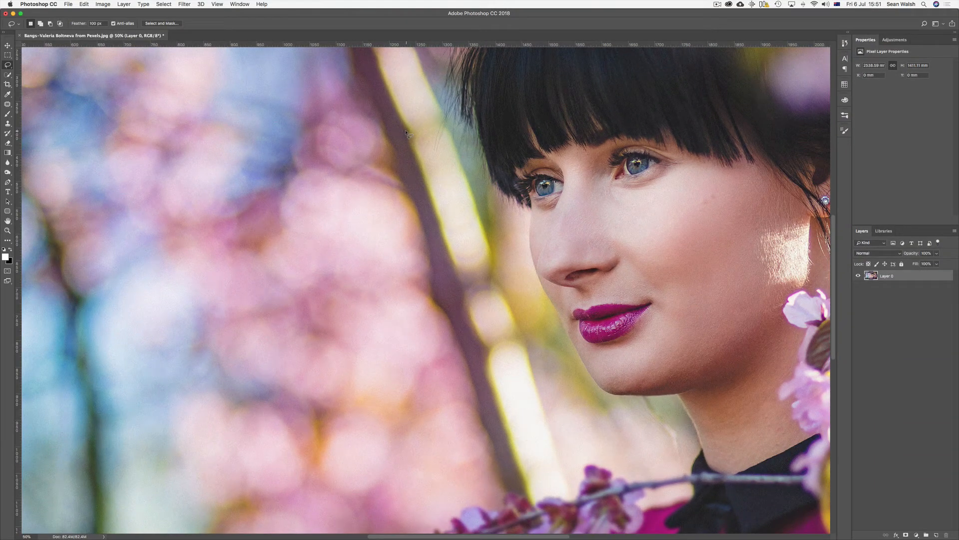
left_click(185, 5)
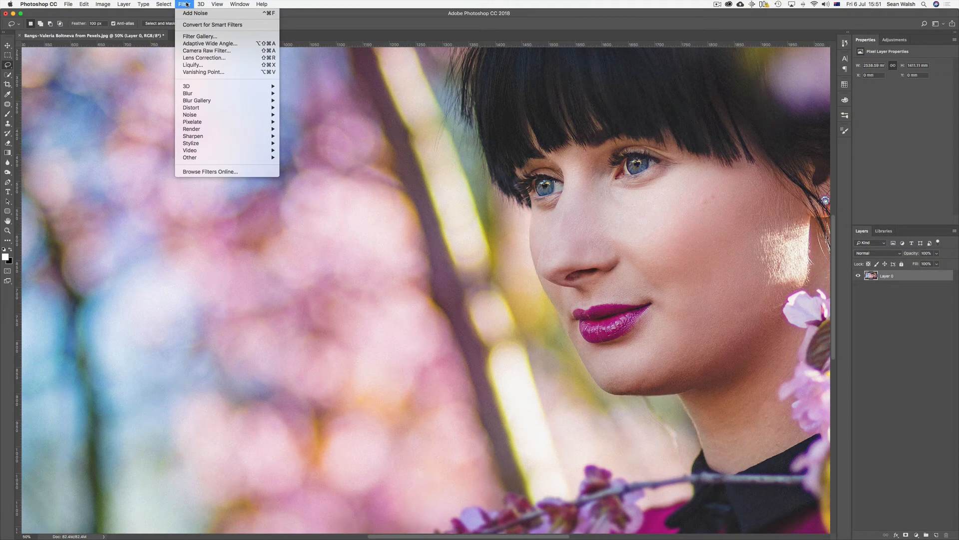
mouse_move(208, 96)
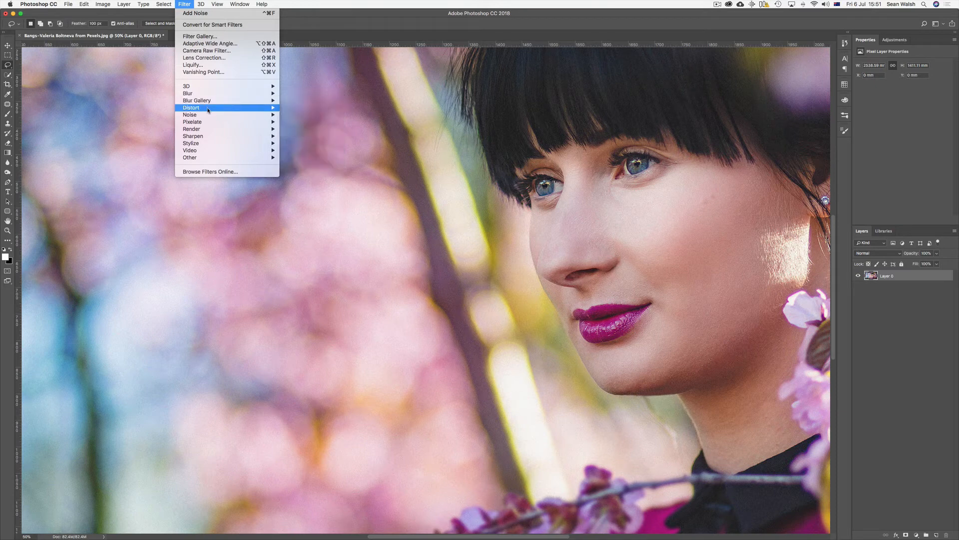
mouse_move(209, 130)
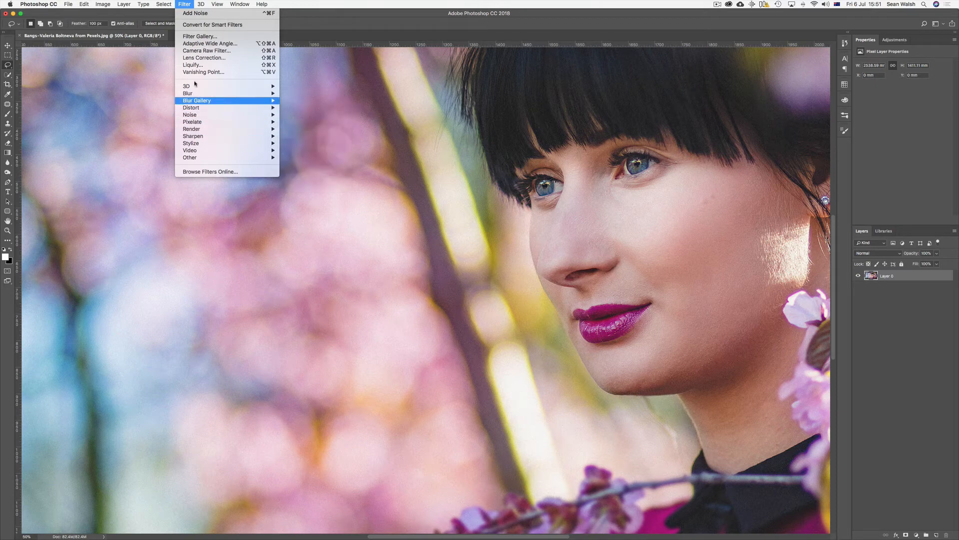
left_click(184, 4)
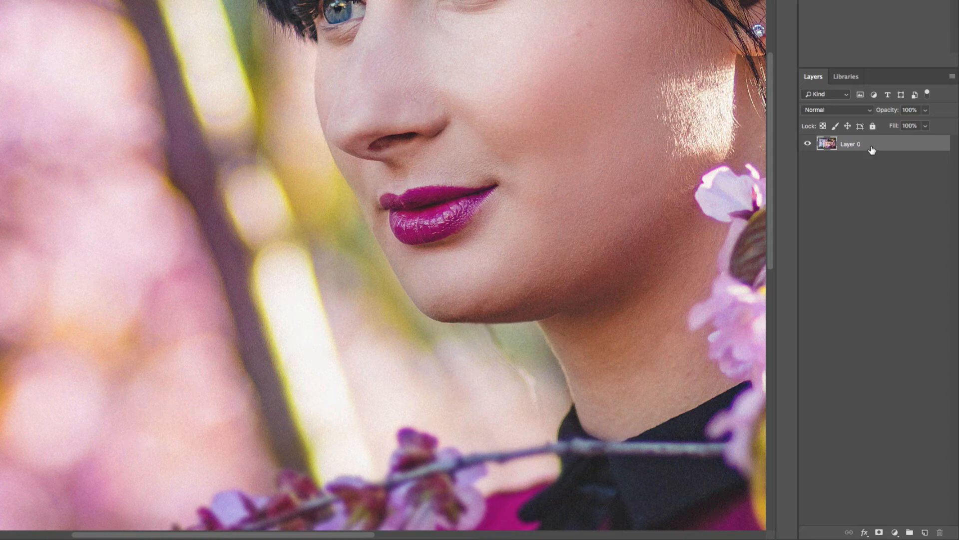
Convert Layer 0 to a Smart Object
right_click(871, 145)
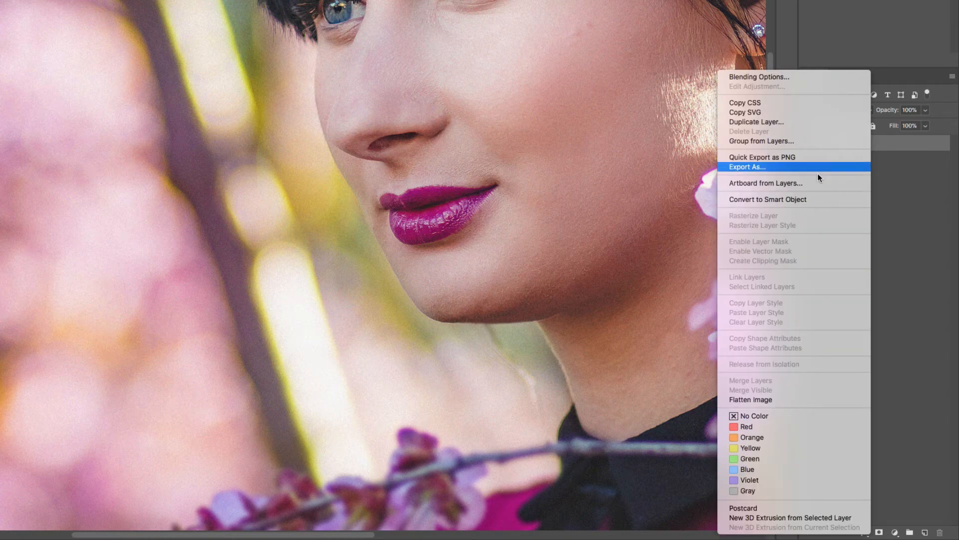
left_click(811, 199)
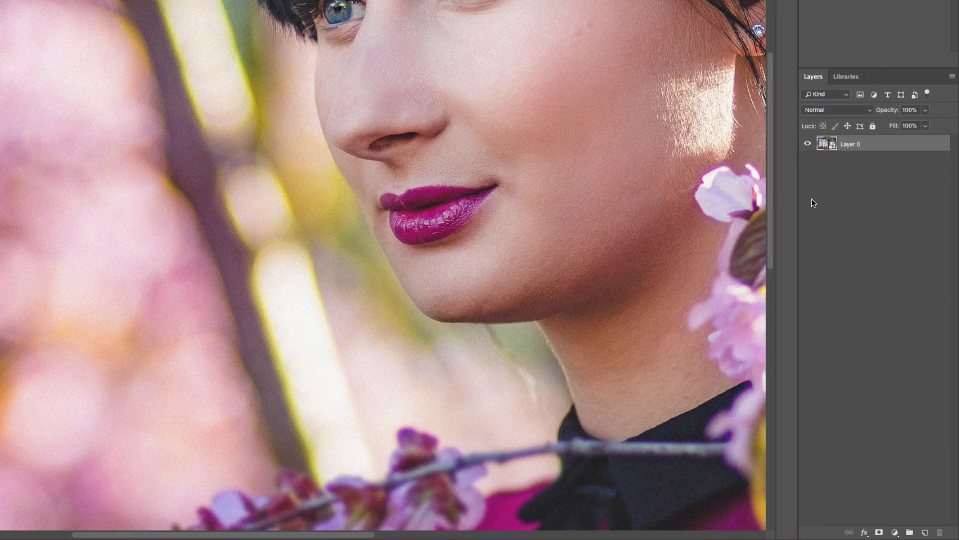